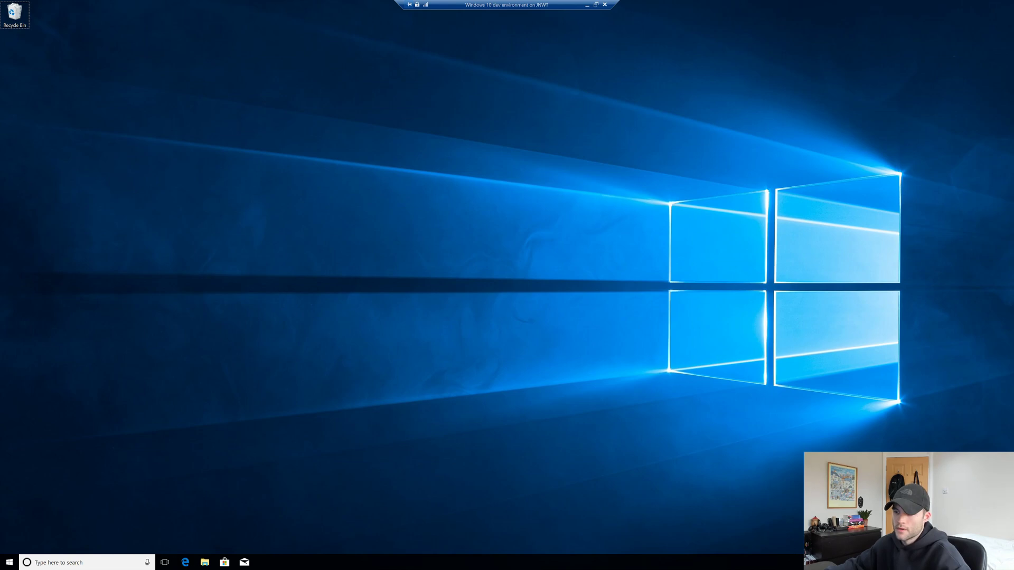
Search 'terminal' and open Command Prompt, placing its window further onto the desktop
{"action": "left_click", "coordinate": [57, 563]}
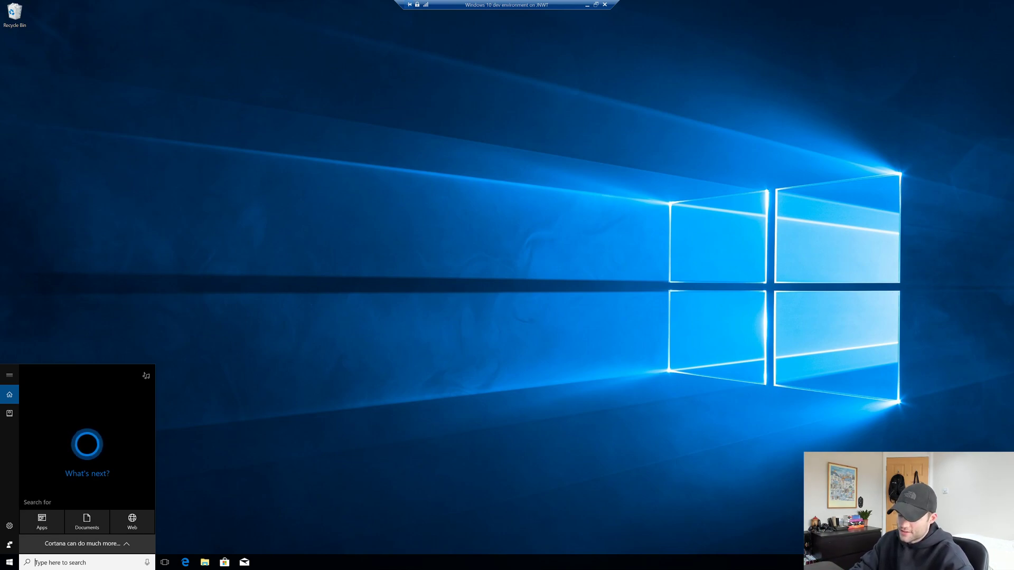
{"action": "type", "text": "terminal"}
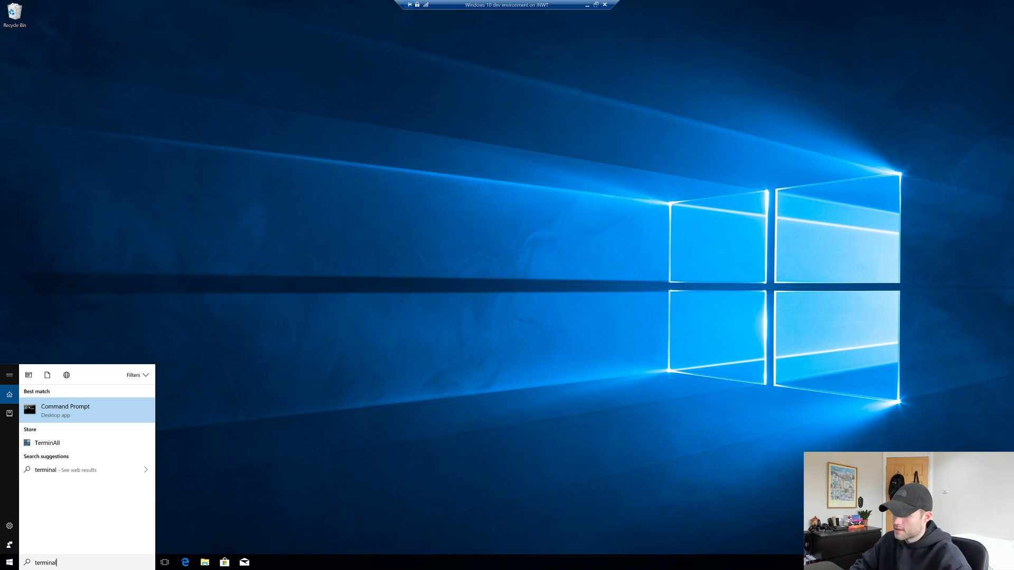
{"action": "key", "text": "Return"}
{"action": "left_click", "coordinate": [231, 120]}
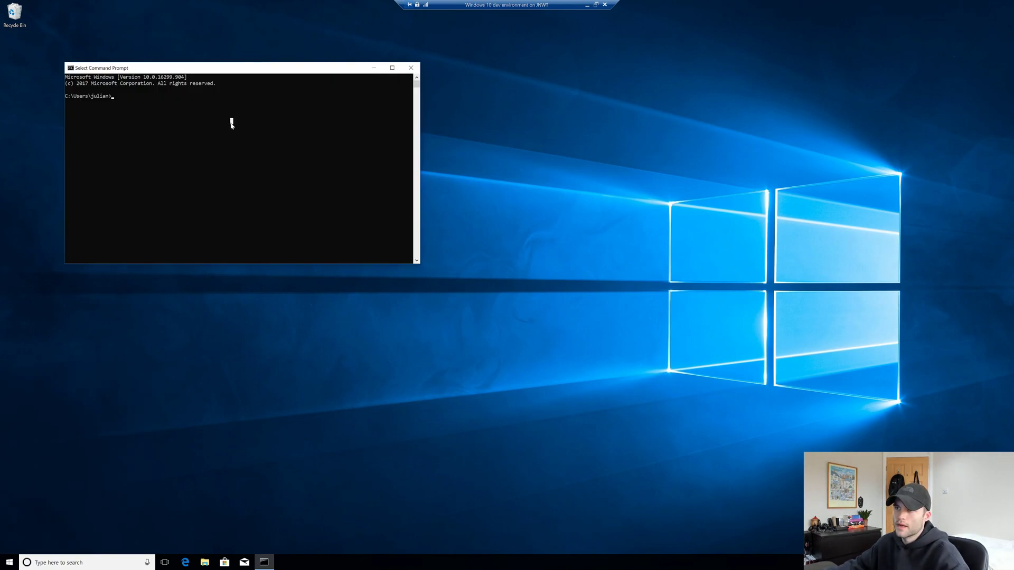
{"action": "left_click_drag", "start_coordinate": [232, 68], "coordinate": [264, 112]}
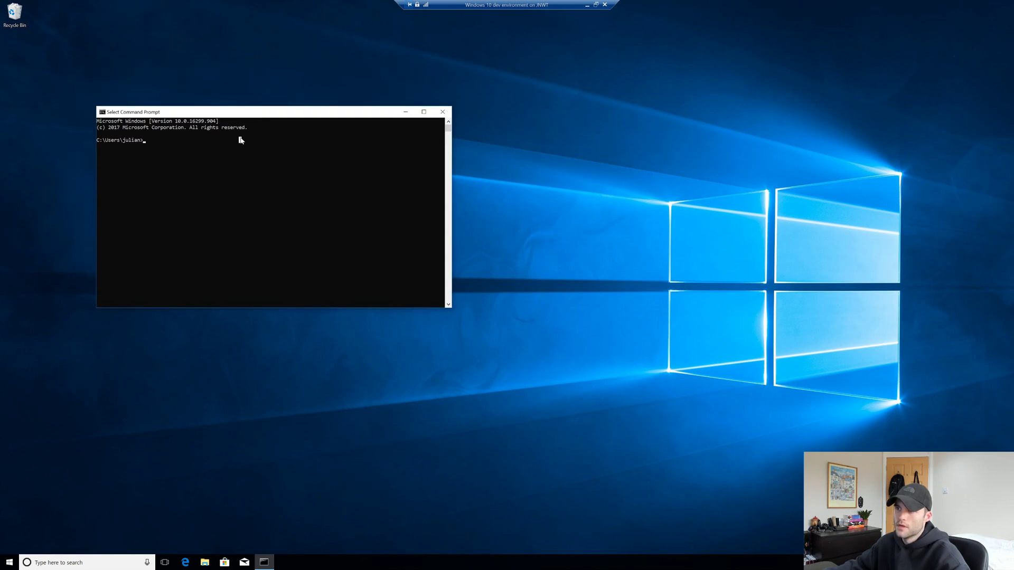
Run 'pythong' and then 'python', both reported as not recognized commands
{"action": "type", "text": "pythong"}
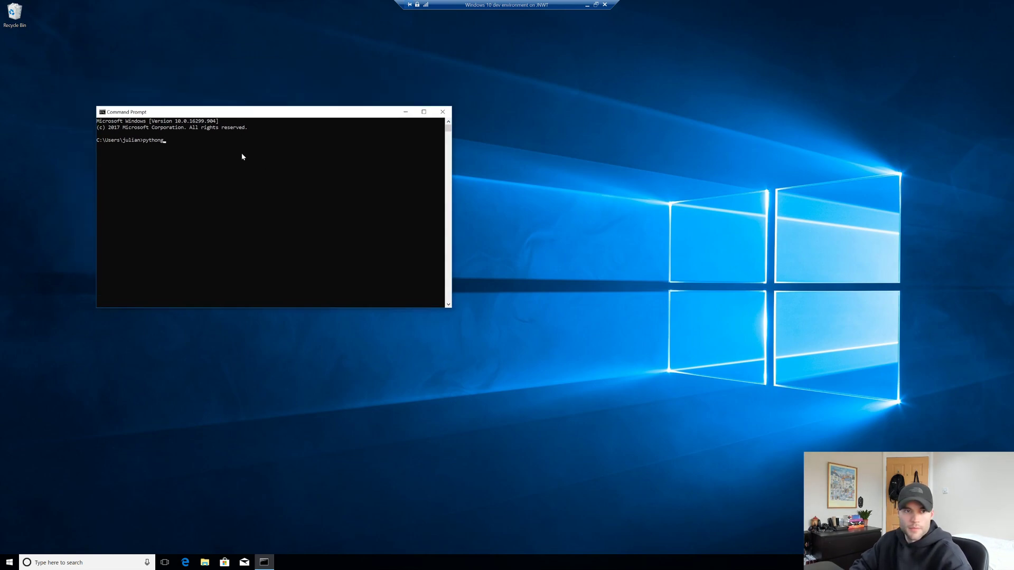
{"action": "key", "text": "Return"}
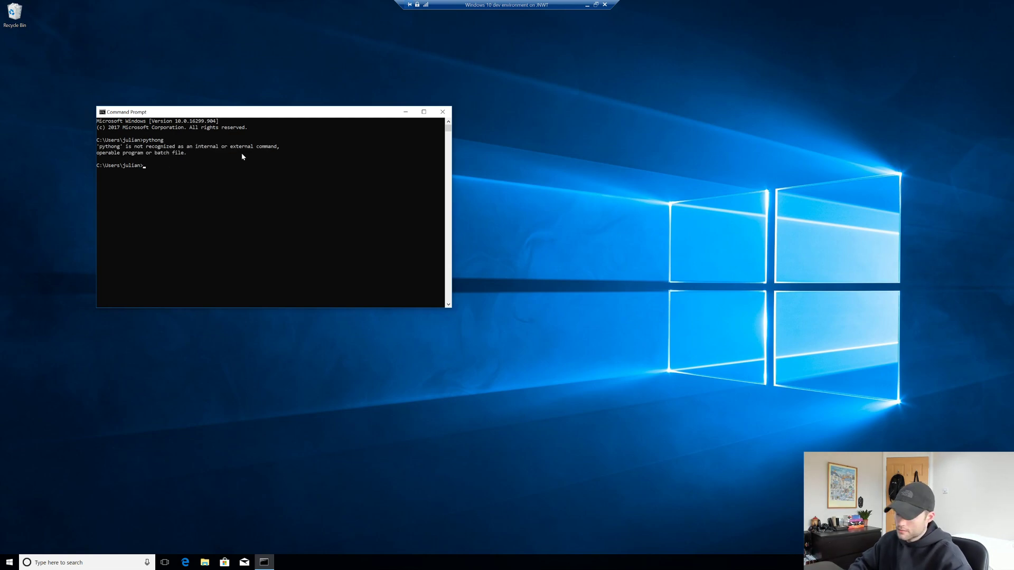
{"action": "type", "text": "python"}
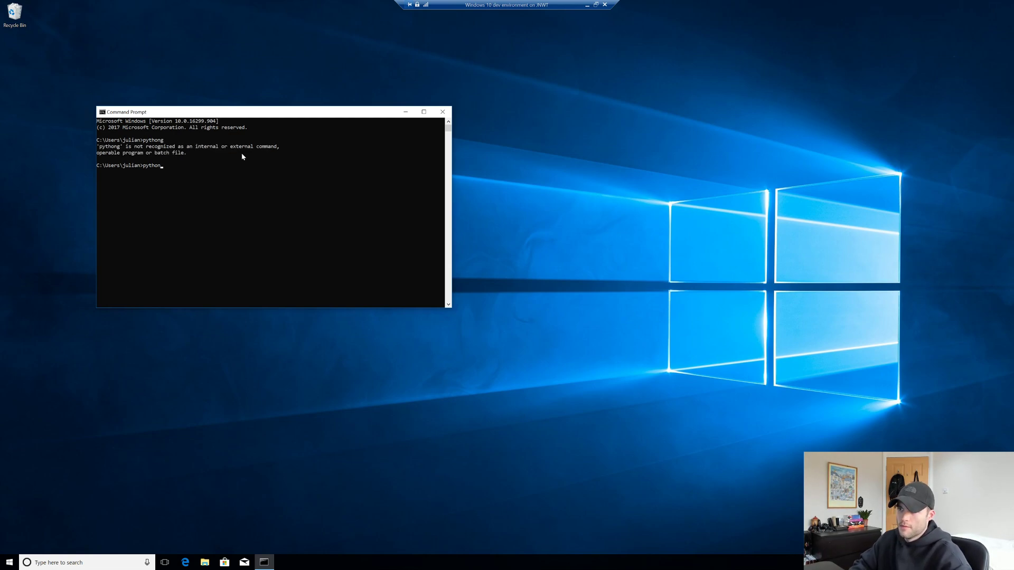
{"action": "key", "text": "Return"}
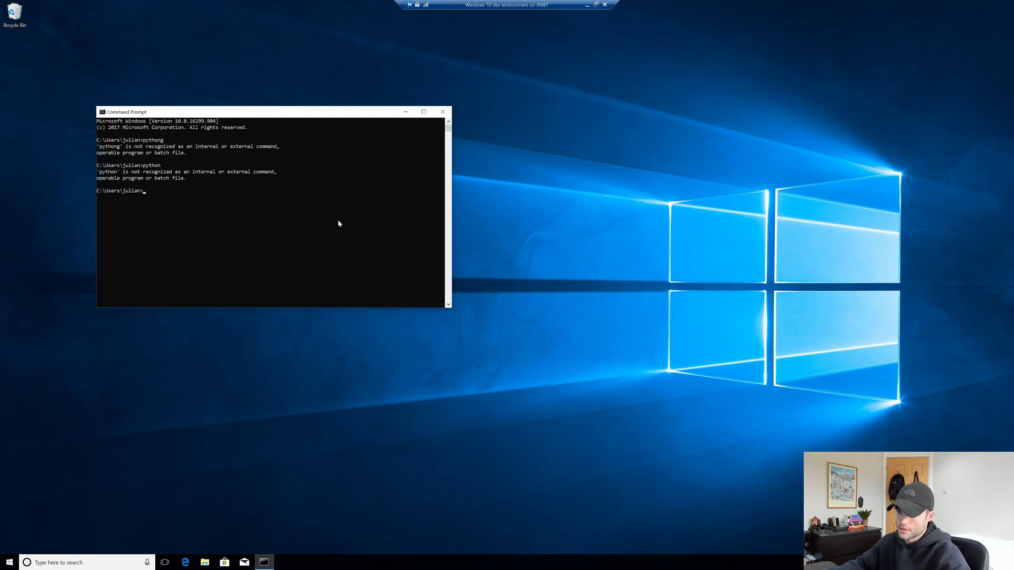
Close the console, load python.org in Edge and show the Downloads menu offering Python 3.7.2
{"action": "left_click", "coordinate": [442, 111]}
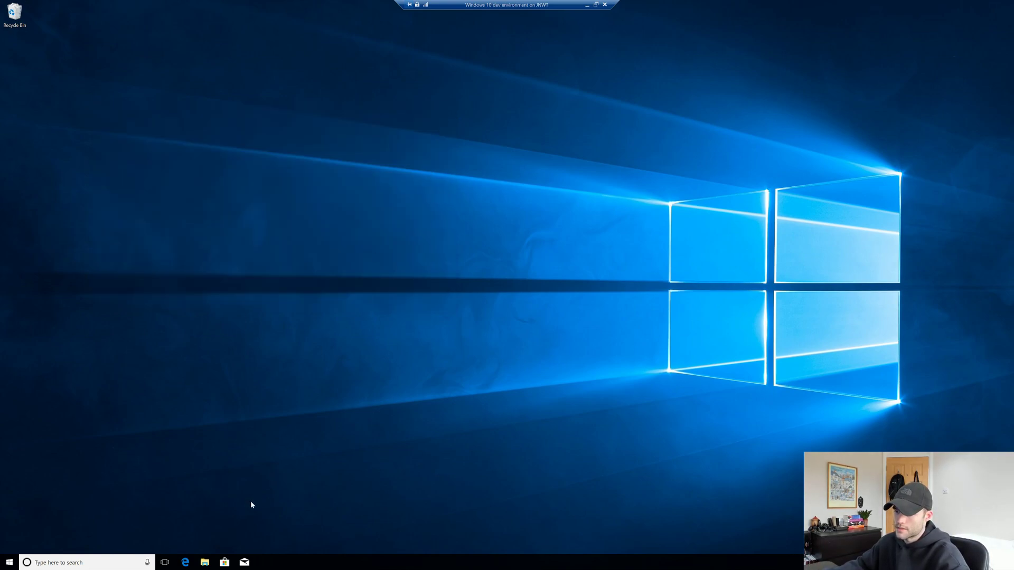
{"action": "left_click", "coordinate": [185, 562]}
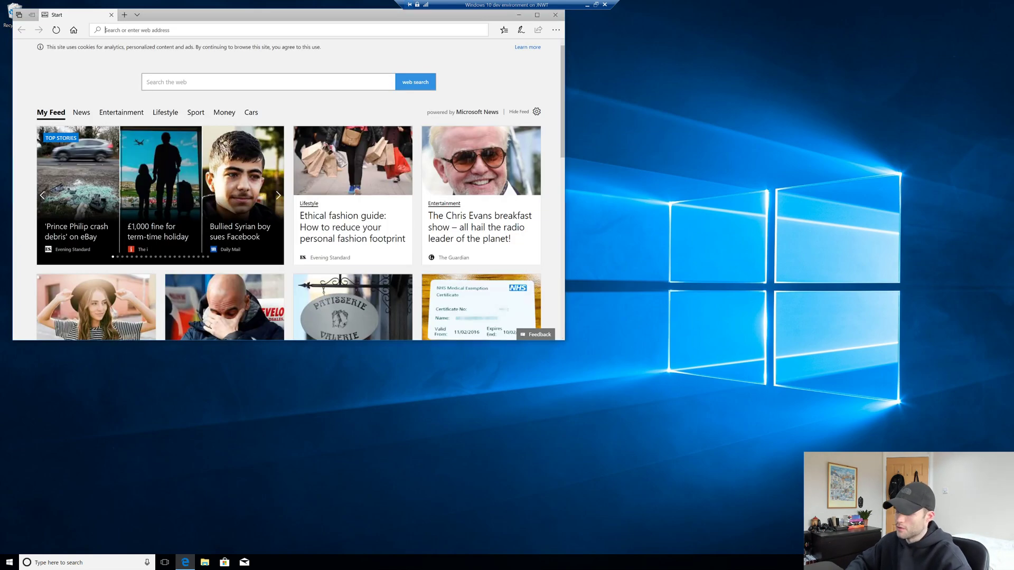
{"action": "type", "text": "python.org/"}
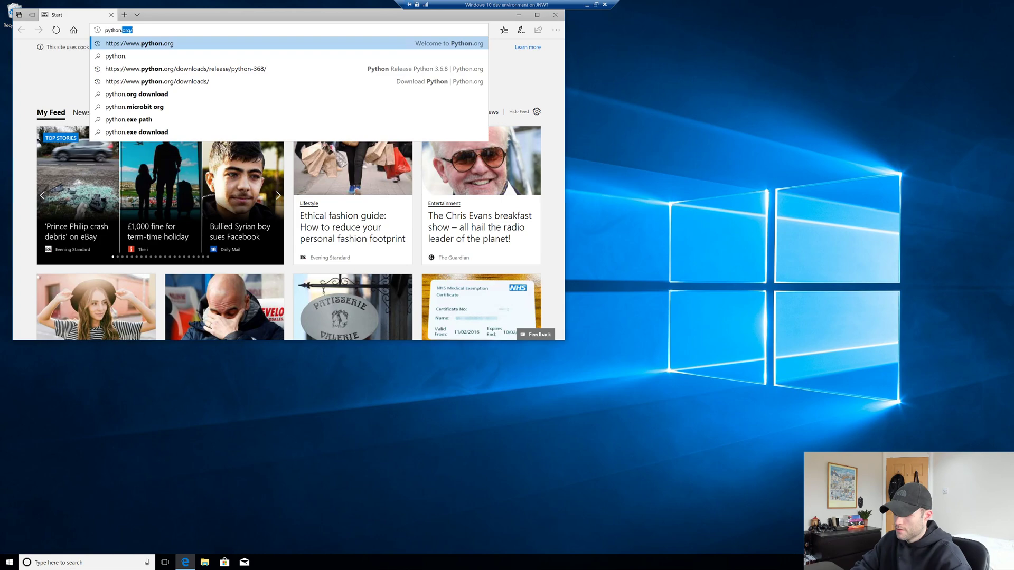
{"action": "key", "text": "Return"}
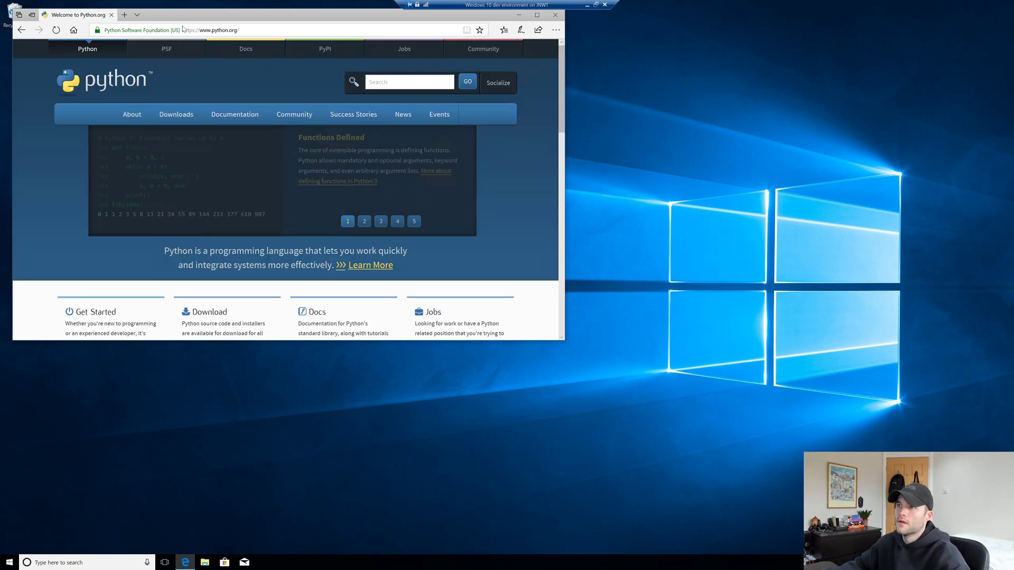
{"action": "mouse_move", "coordinate": [170, 123]}
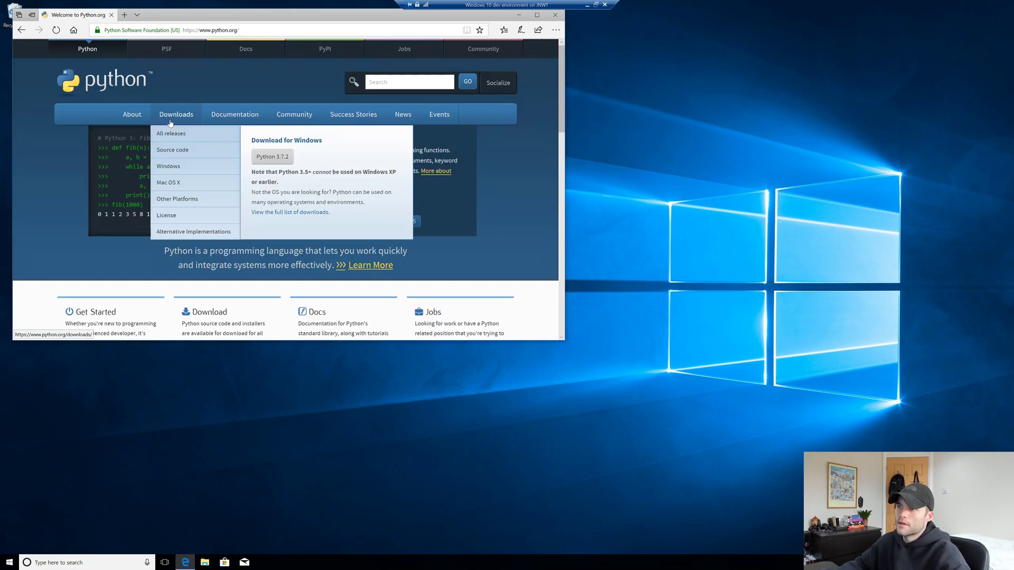
Download and run the Python 3.7.2 Windows installer, moving its setup window lower on screen
{"action": "left_click", "coordinate": [273, 159]}
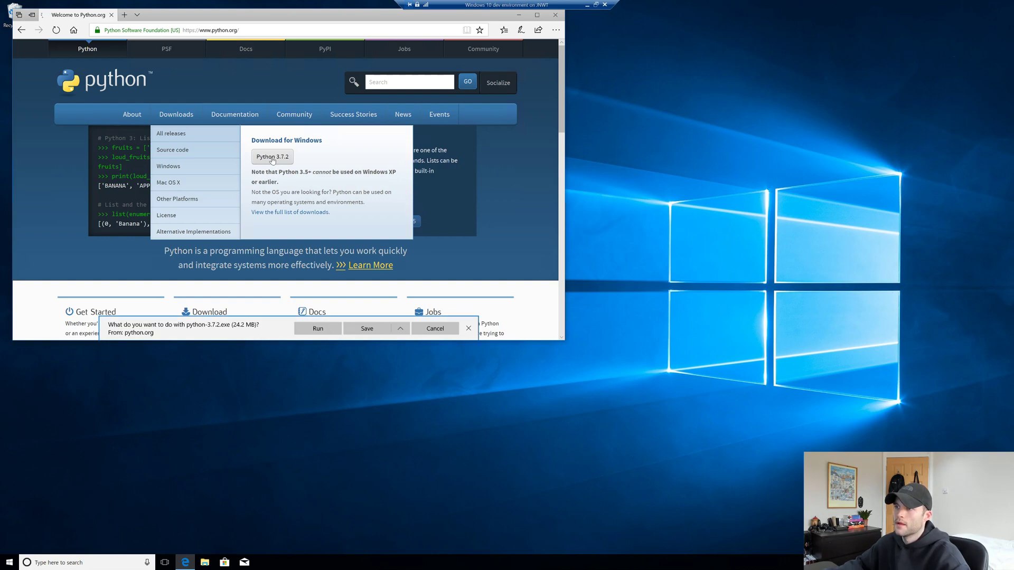
{"action": "left_click", "coordinate": [318, 328]}
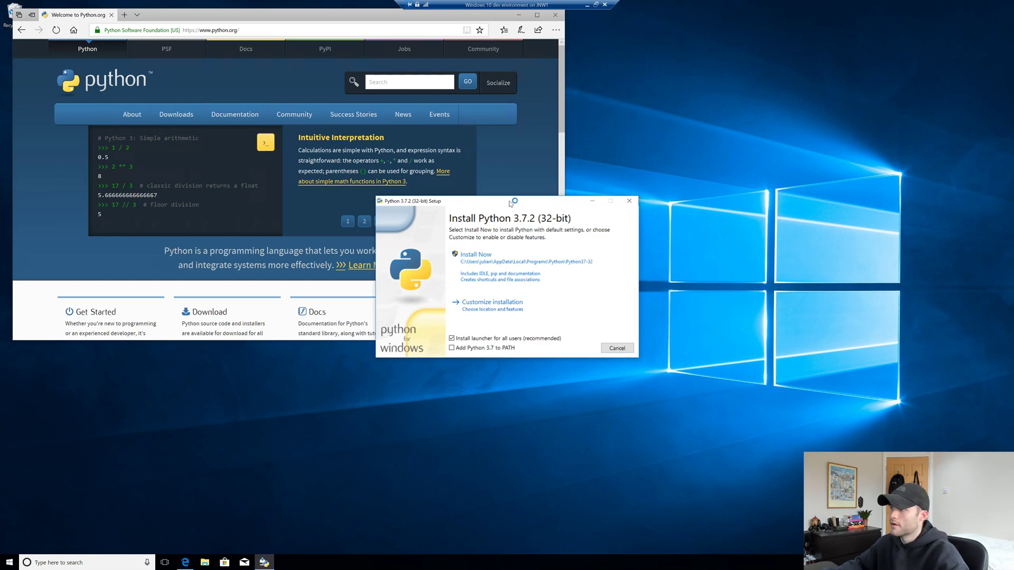
{"action": "left_click_drag", "start_coordinate": [507, 204], "coordinate": [335, 369]}
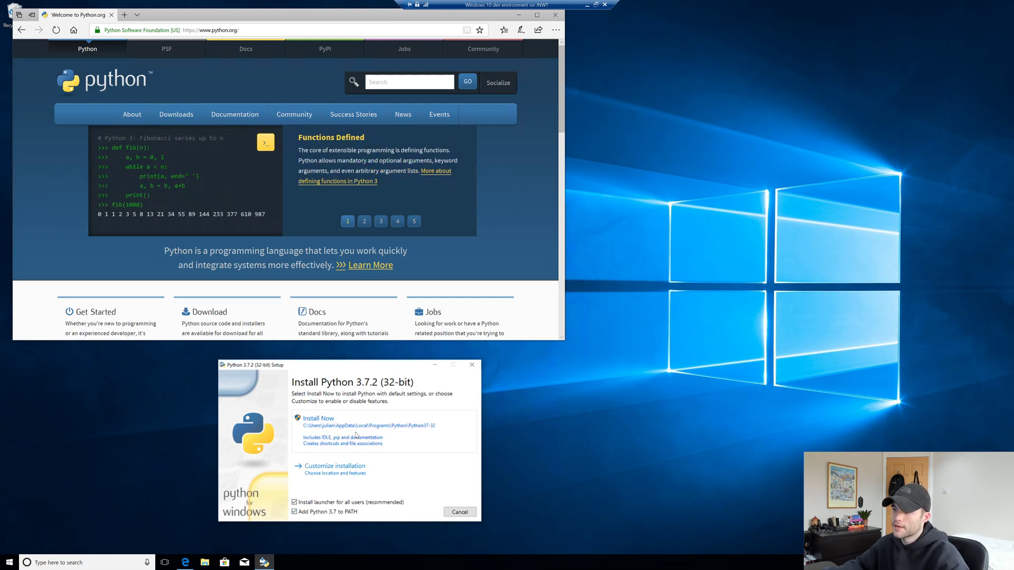
Install Python 3.7.2 with default settings, approve the UAC prompt, and close the finished setup
{"action": "left_click", "coordinate": [357, 435]}
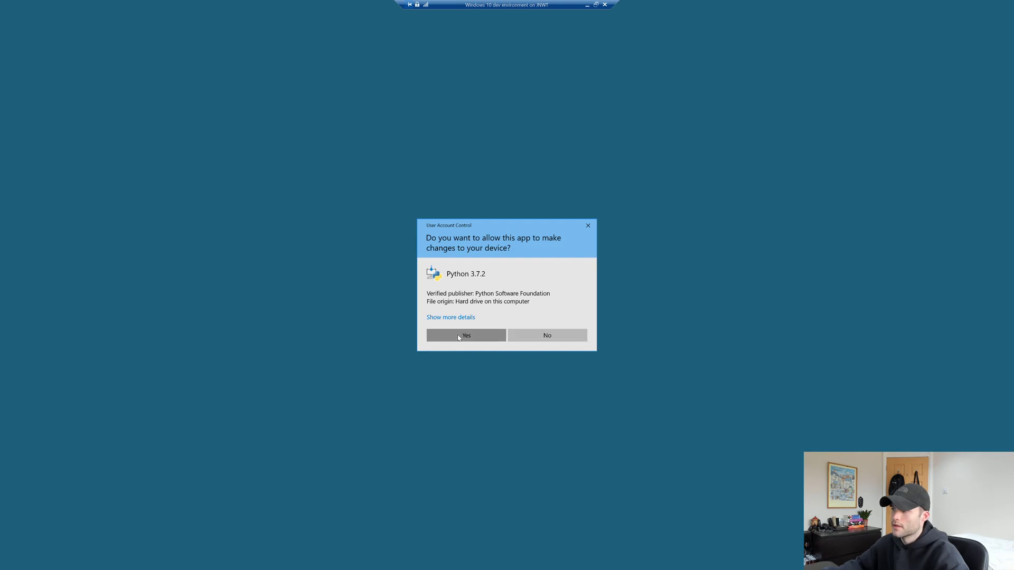
{"action": "left_click", "coordinate": [458, 336]}
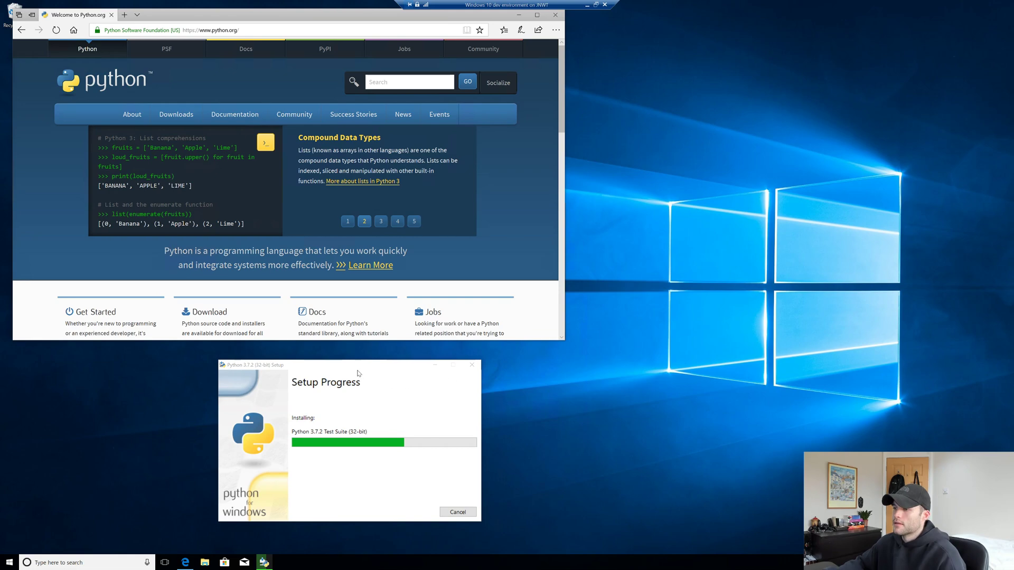
{"action": "left_click_drag", "start_coordinate": [360, 369], "coordinate": [326, 368]}
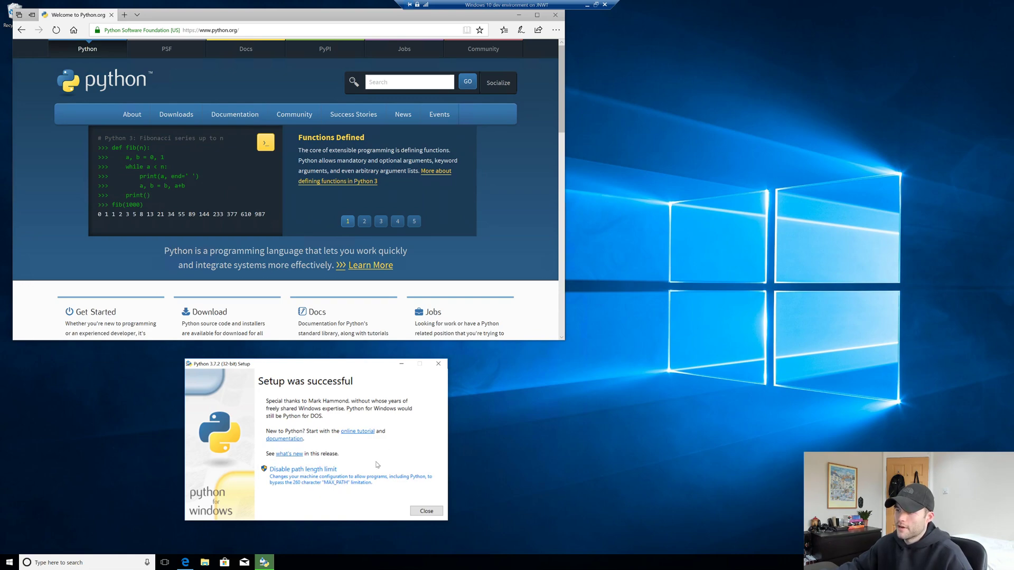
{"action": "left_click", "coordinate": [425, 511]}
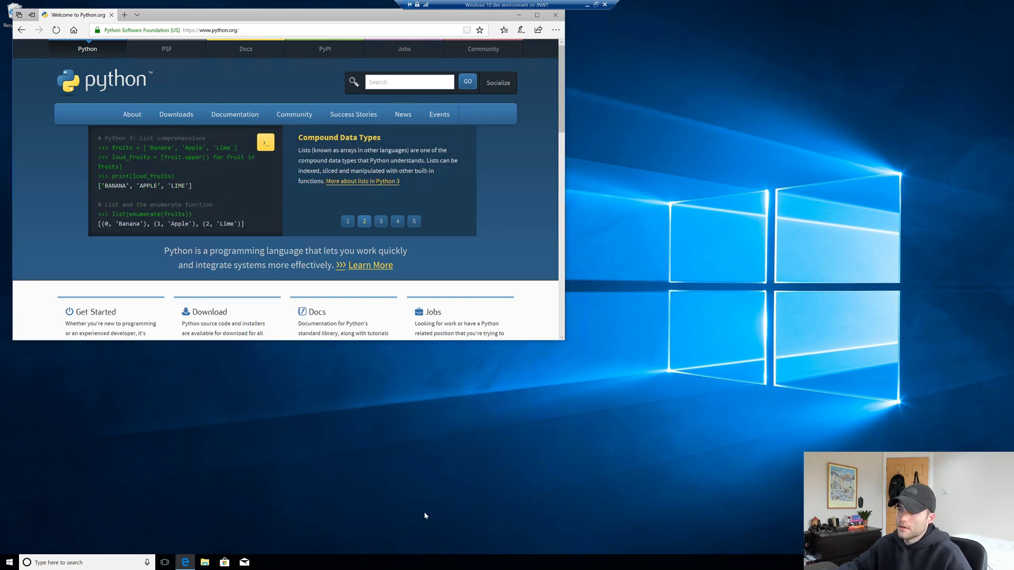
Close the browser and open a new Command Prompt through a 'cmd' search
{"action": "left_click", "coordinate": [555, 16]}
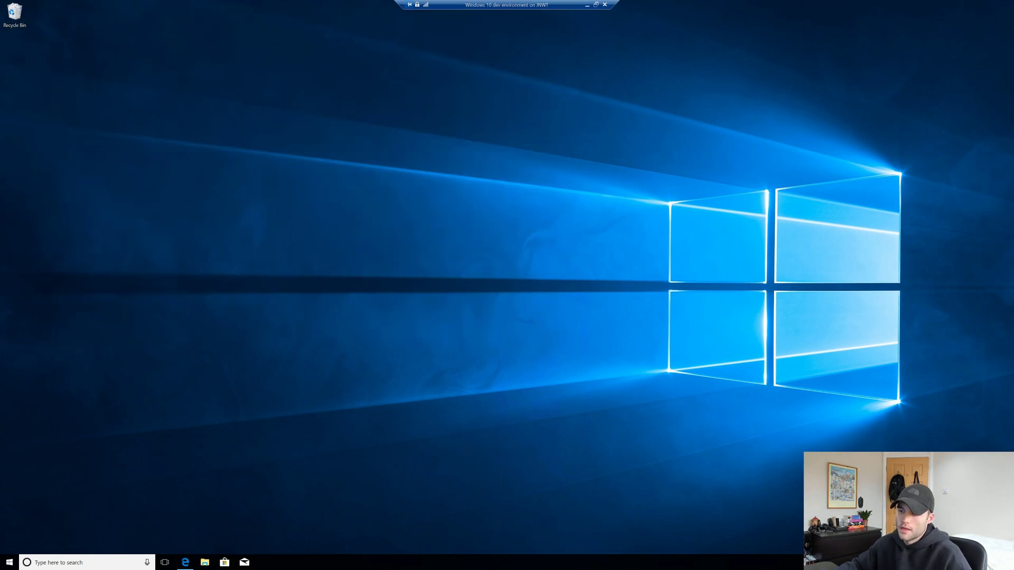
{"action": "left_click", "coordinate": [73, 563]}
{"action": "type", "text": "cmd"}
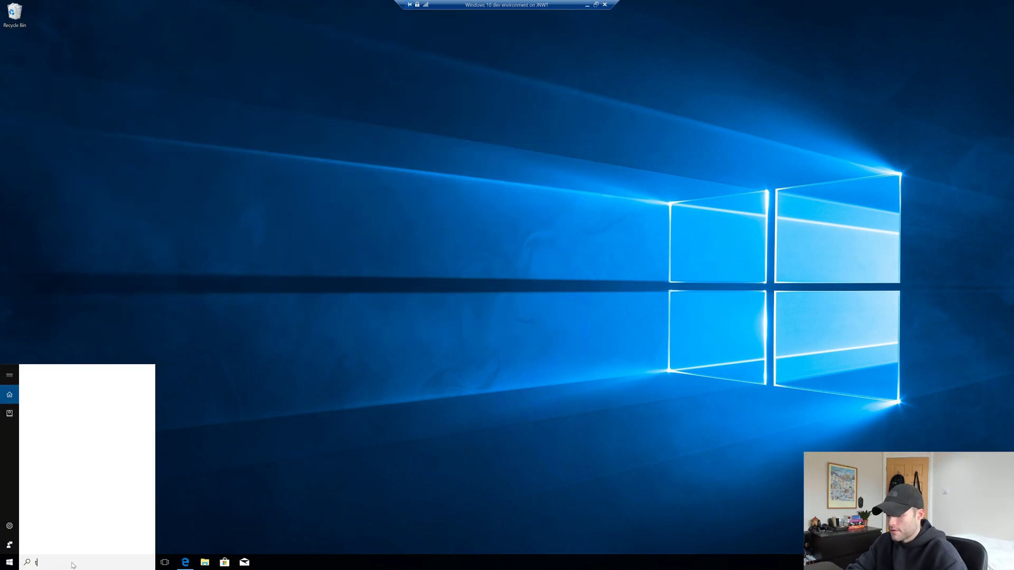
{"action": "key", "text": "Return"}
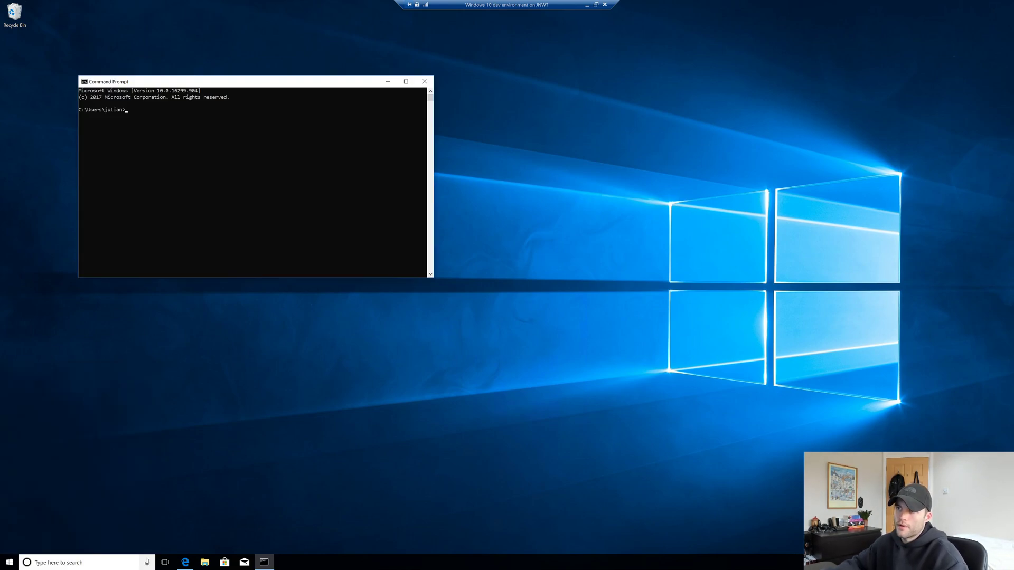
{"action": "left_click_drag", "start_coordinate": [260, 86], "coordinate": [299, 174]}
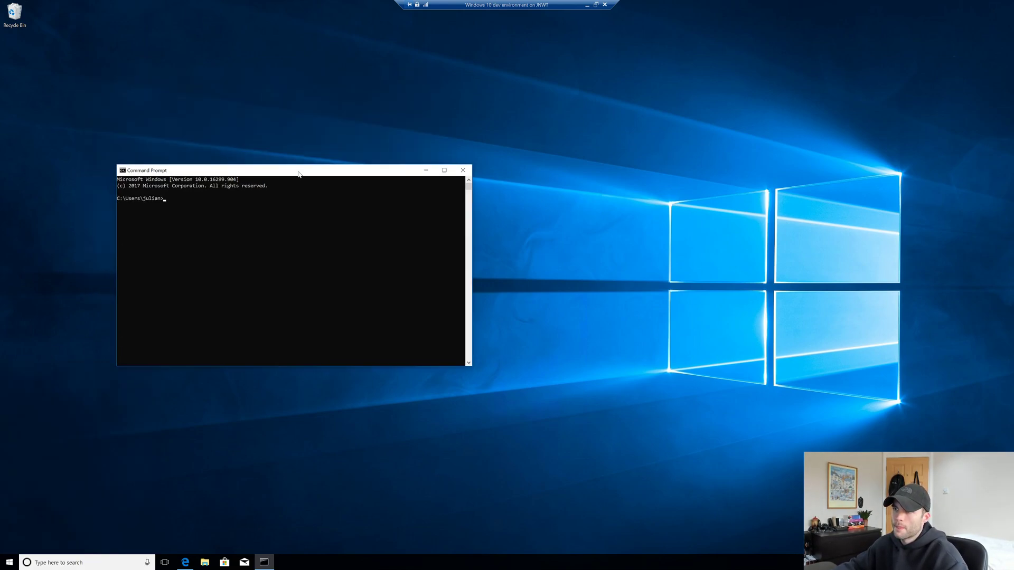
{"action": "left_click", "coordinate": [188, 206]}
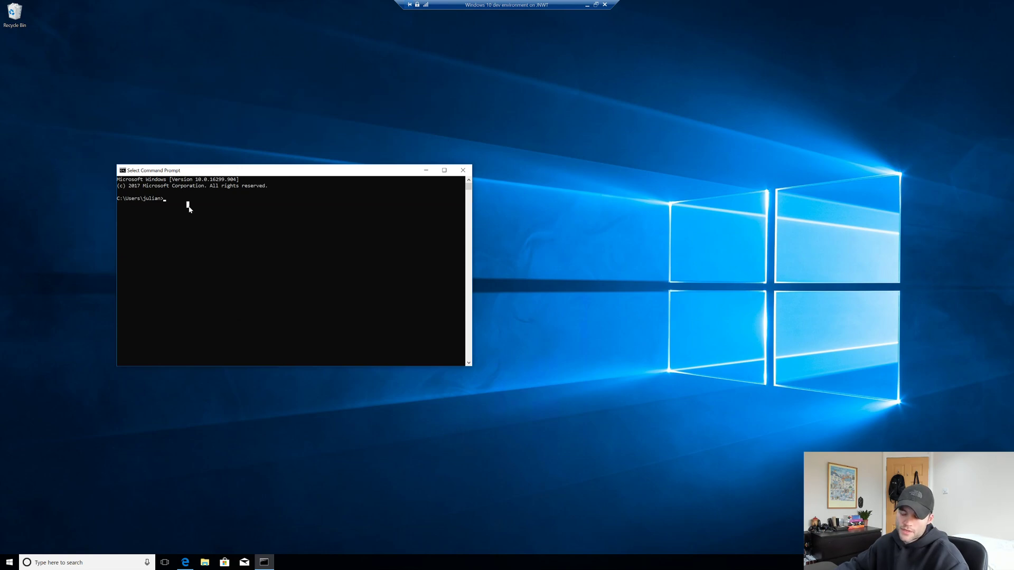
Run python to see the Python 3.7.2 banner, then leave the interpreter with quit()
{"action": "type", "text": "python"}
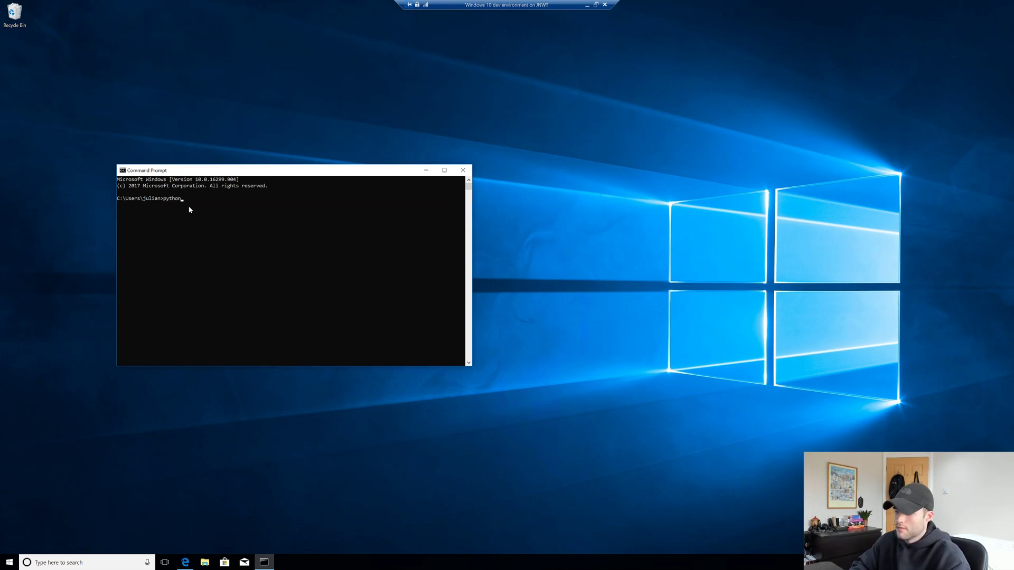
{"action": "key", "text": "Return"}
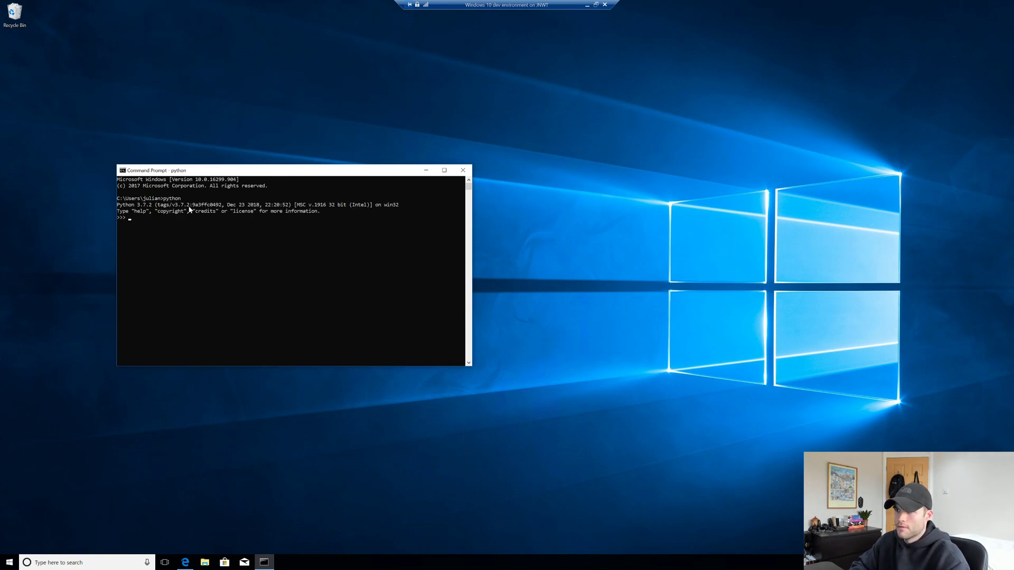
{"action": "left_click", "coordinate": [162, 225]}
{"action": "type", "text": "quit"}
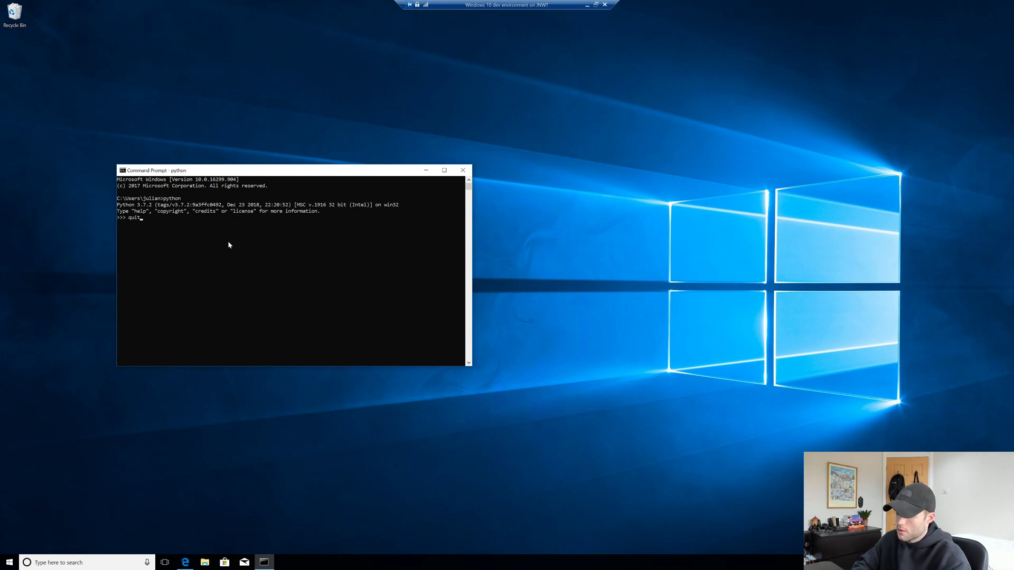
{"action": "type", "text": "()"}
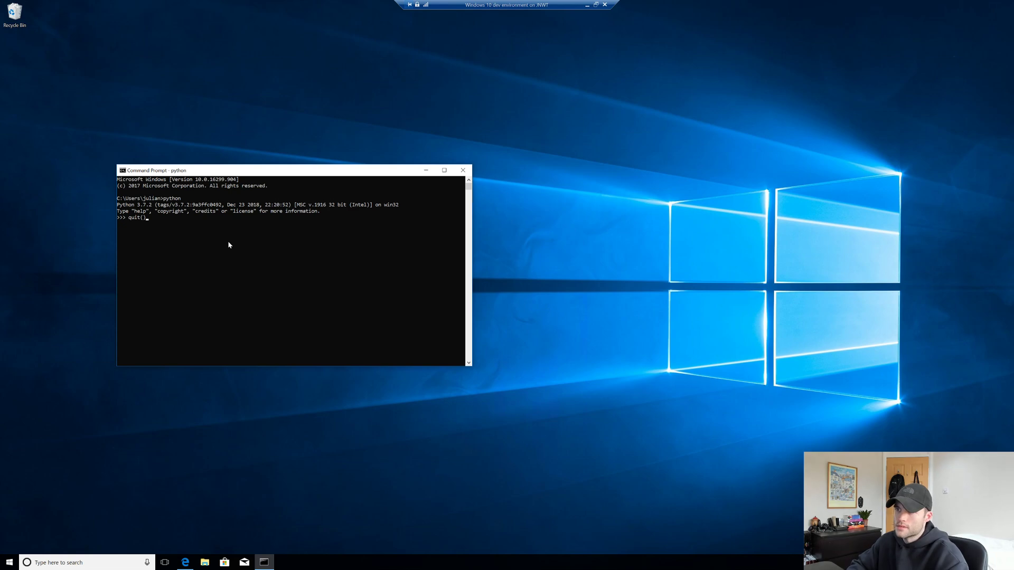
{"action": "key", "text": "Return"}
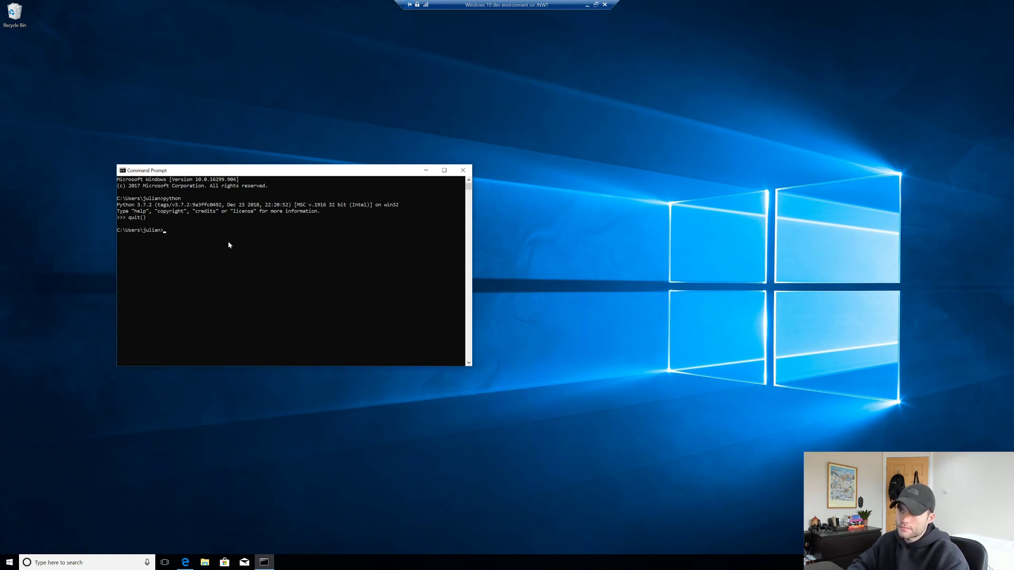
Close Command Prompt and go to the python.org Python 3.6.8 release page's Files list via All releases
{"action": "left_click", "coordinate": [463, 171]}
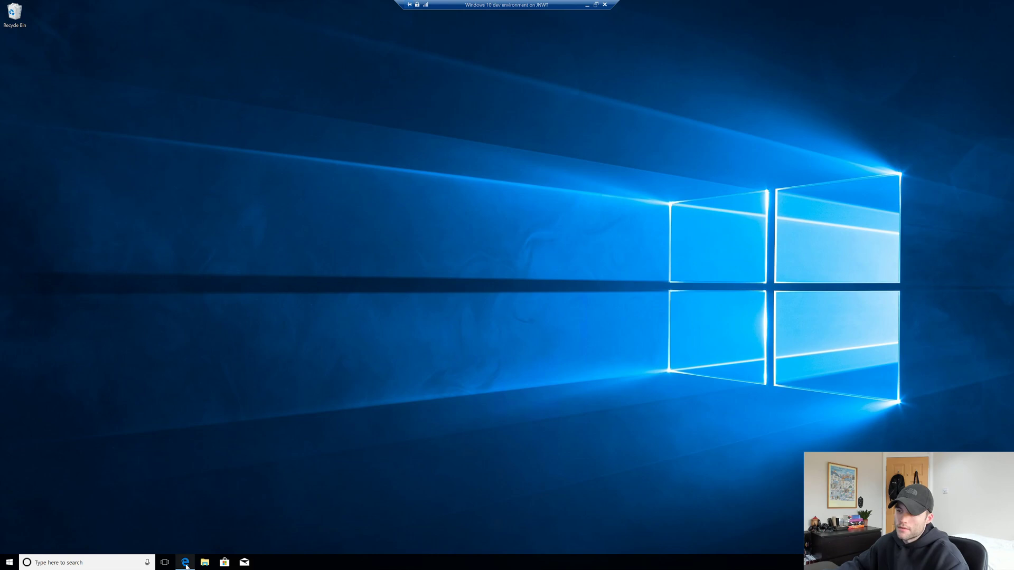
{"action": "left_click", "coordinate": [185, 563]}
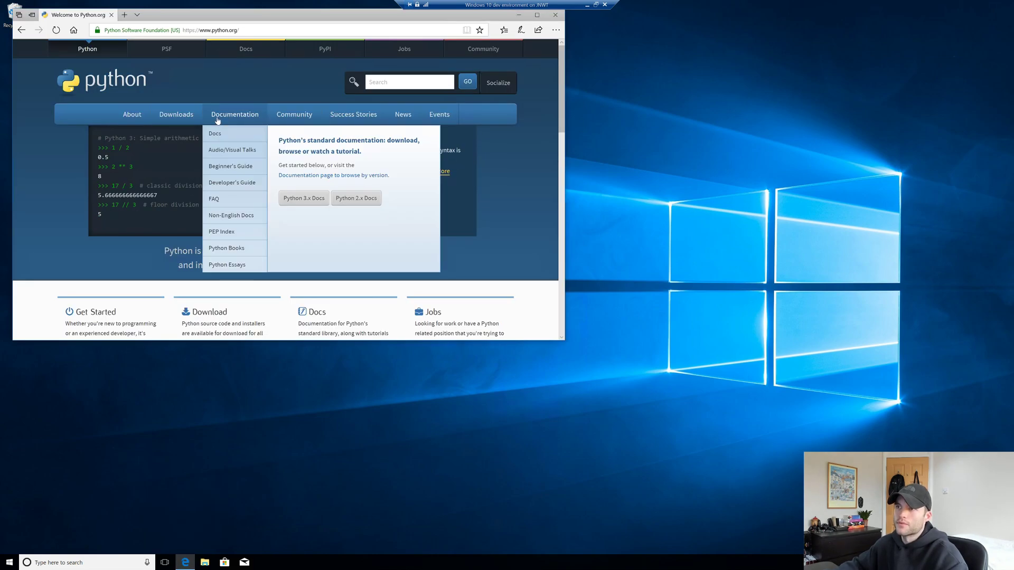
{"action": "mouse_move", "coordinate": [176, 114]}
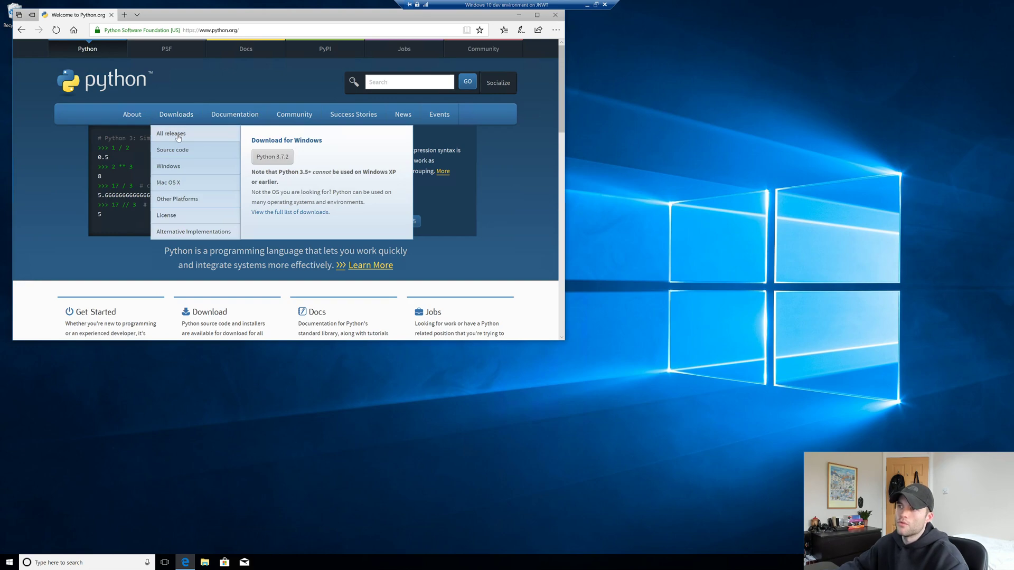
{"action": "left_click", "coordinate": [178, 135]}
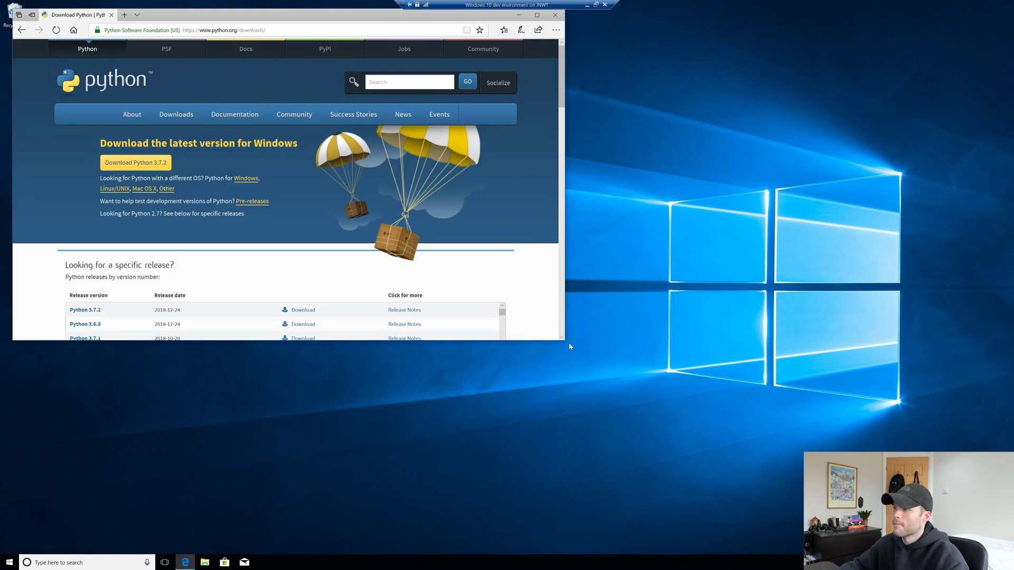
{"action": "left_click_drag", "start_coordinate": [563, 341], "coordinate": [615, 500]}
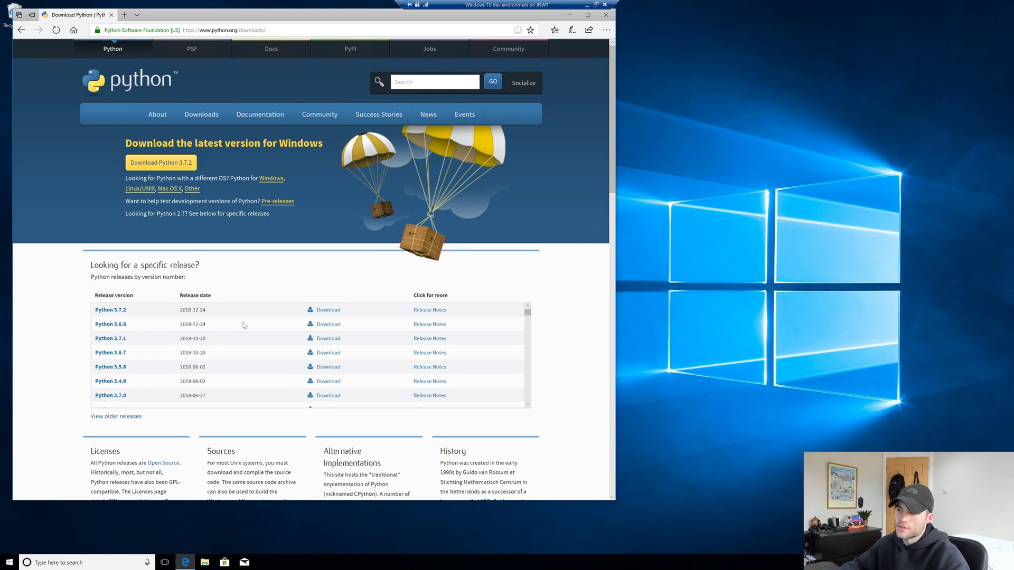
{"action": "left_click", "coordinate": [117, 326]}
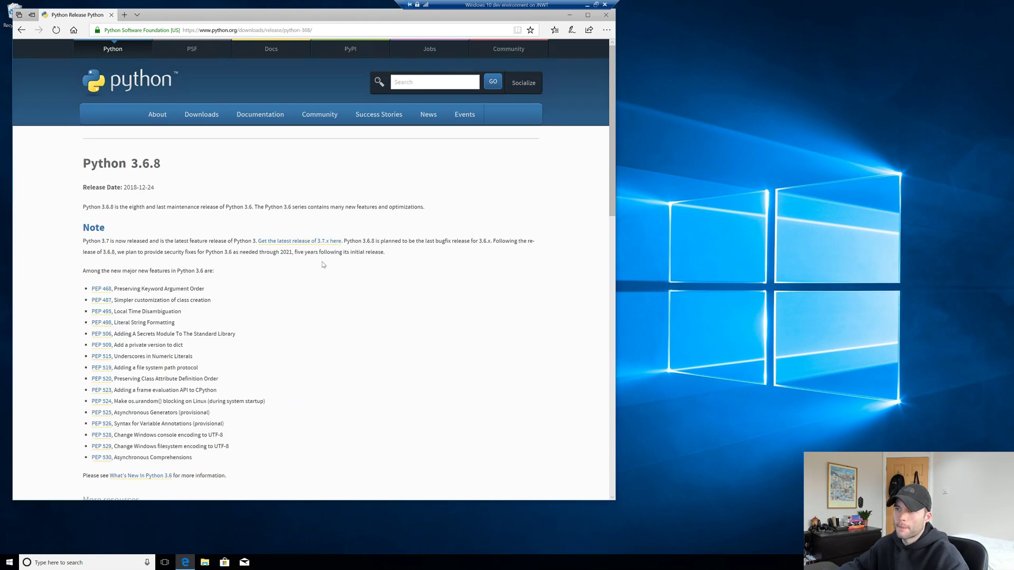
{"action": "scroll", "coordinate": [324, 265], "scroll_direction": "down", "scroll_amount": 15}
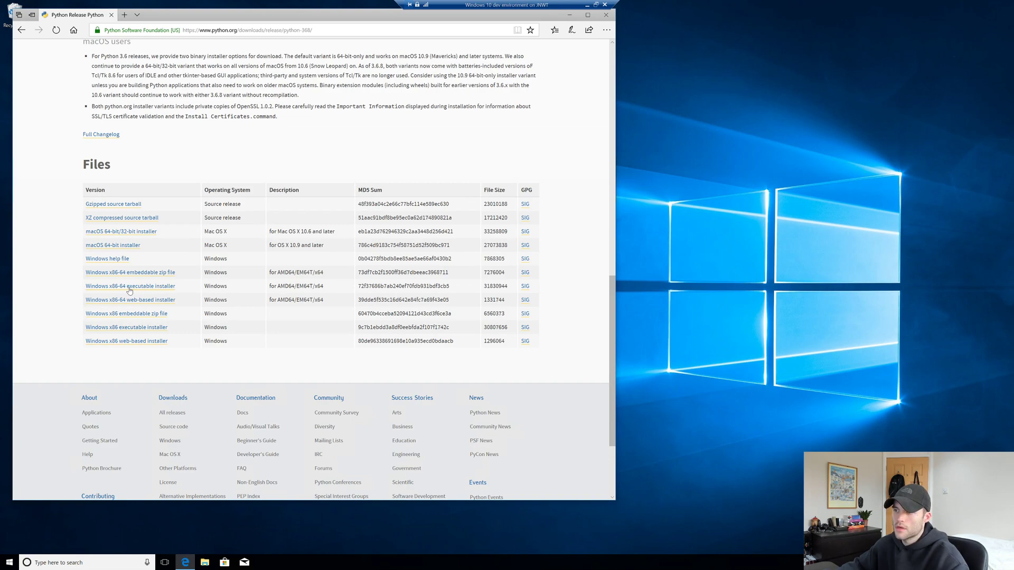
Download and install 64-bit Python 3.6.8 with 'Add Python 3.6 to PATH' enabled, then close setup
{"action": "left_click", "coordinate": [129, 288]}
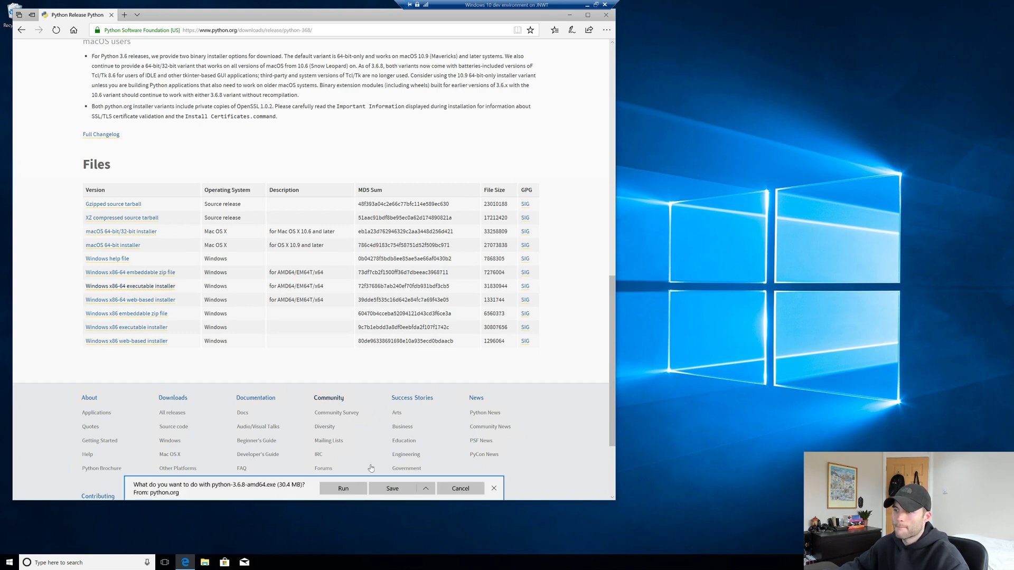
{"action": "left_click", "coordinate": [343, 488]}
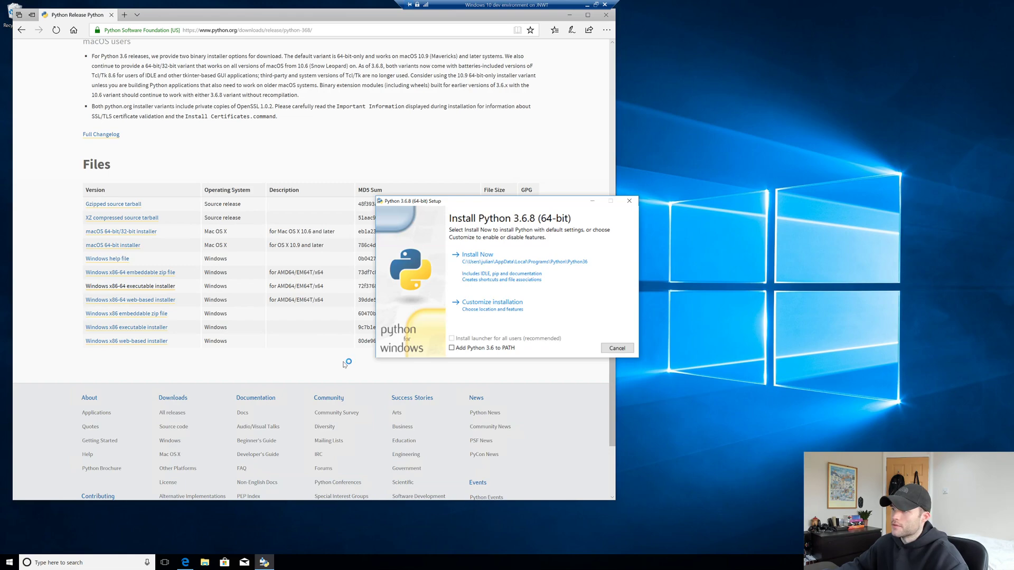
{"action": "left_click", "coordinate": [452, 347]}
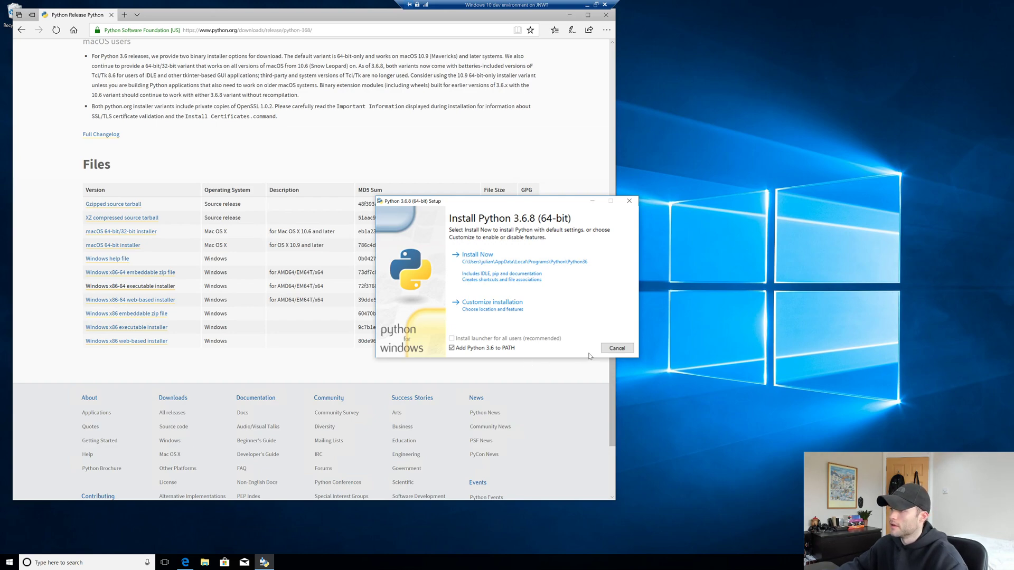
{"action": "left_click", "coordinate": [498, 265]}
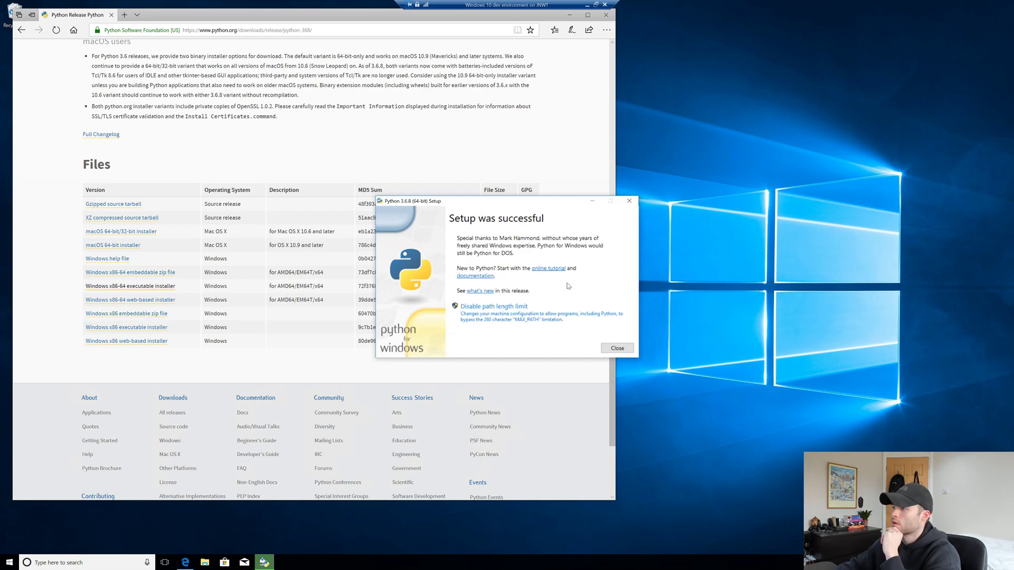
{"action": "left_click", "coordinate": [617, 349]}
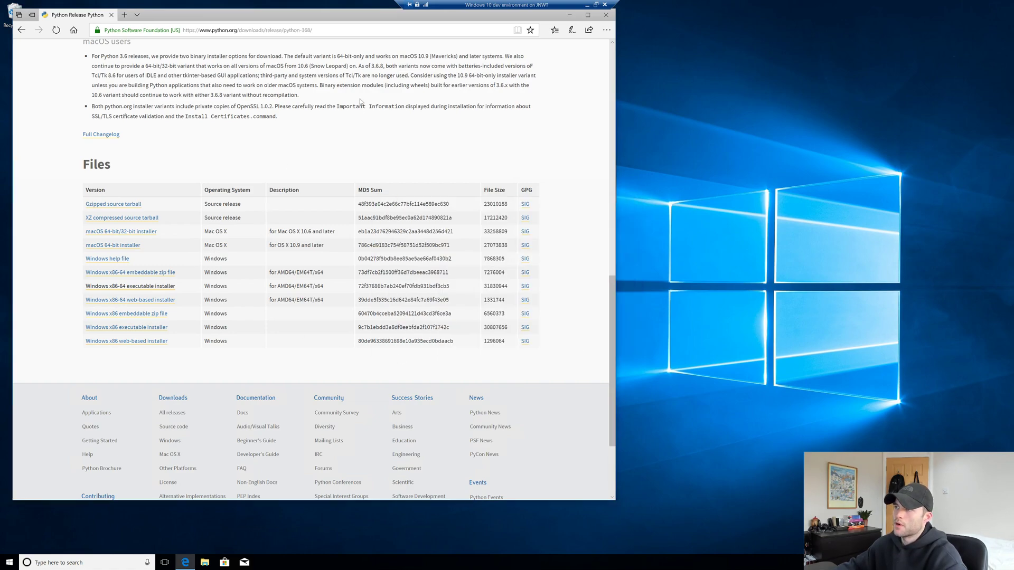
{"action": "scroll", "coordinate": [357, 112], "scroll_direction": "up", "scroll_amount": 10}
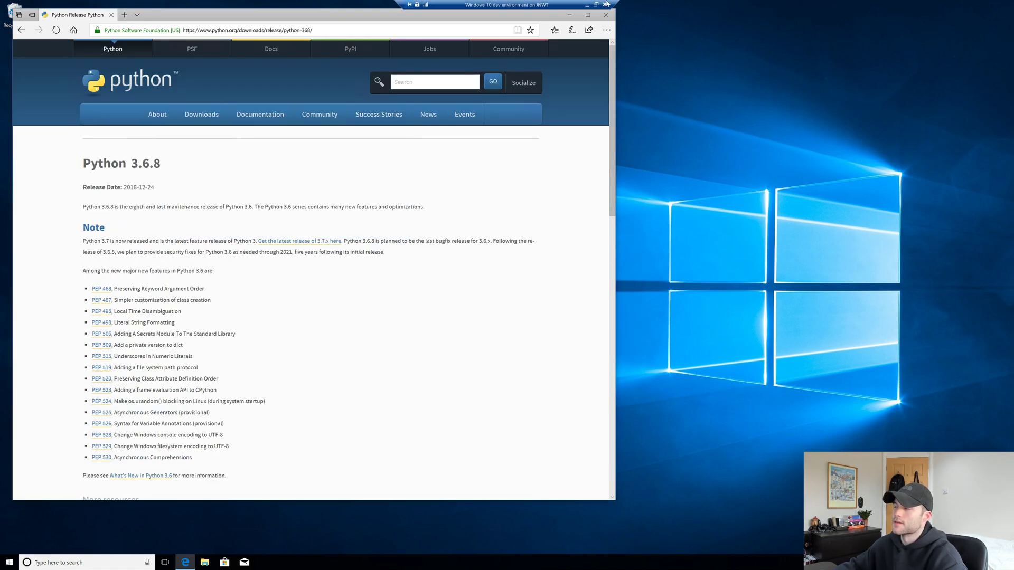
Minimize Edge and open Command Prompt through a 'terminal' search
{"action": "left_click", "coordinate": [569, 15]}
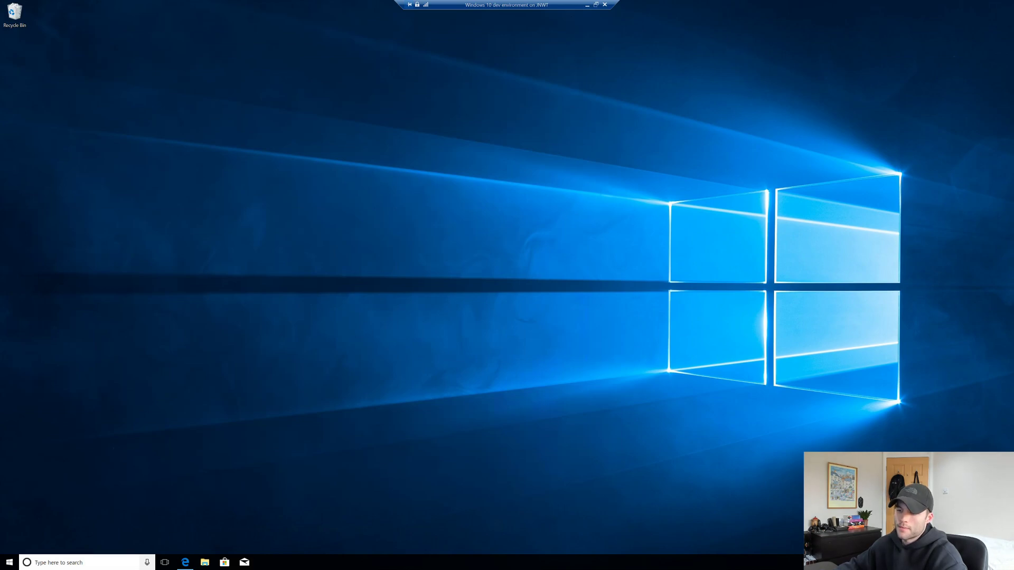
{"action": "left_click", "coordinate": [62, 563]}
{"action": "type", "text": "ter"}
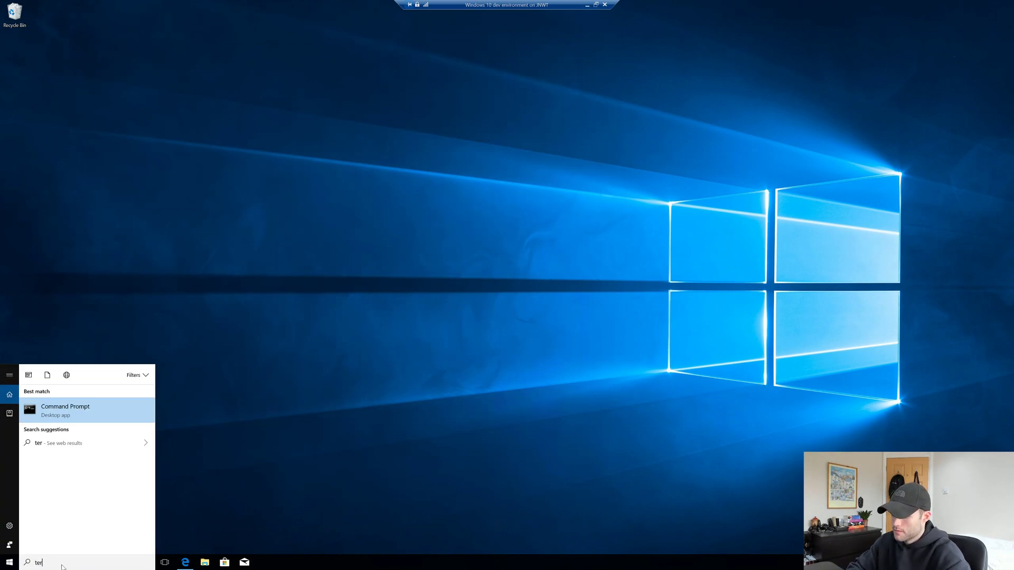
{"action": "type", "text": "minal"}
{"action": "key", "text": "Return"}
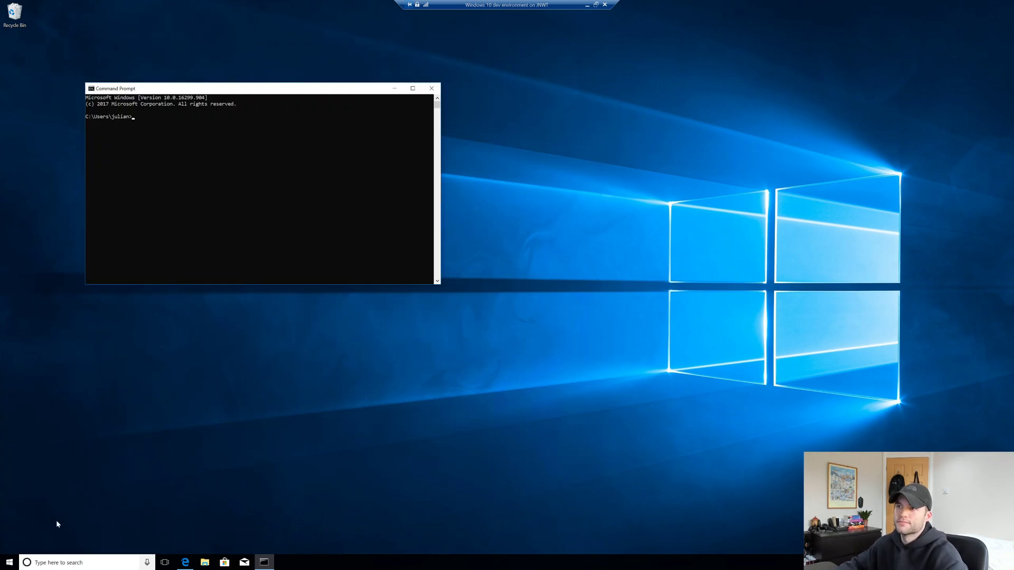
{"action": "left_click_drag", "start_coordinate": [272, 91], "coordinate": [361, 158]}
{"action": "left_click", "coordinate": [269, 190]}
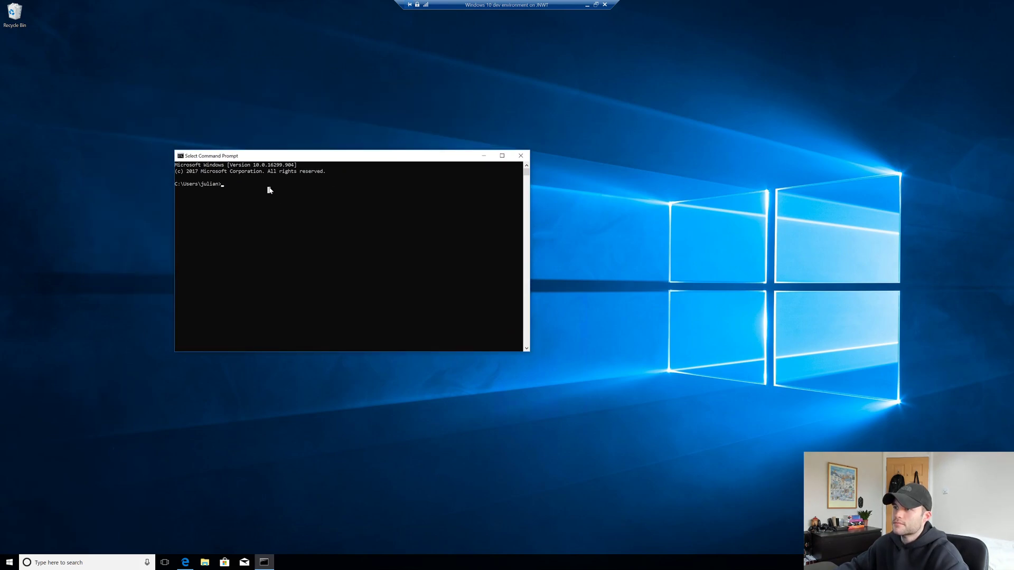
Run python, which starts 3.6.8, quit() it, then try 'python3.7', which is not recognized
{"action": "type", "text": "pytho"}
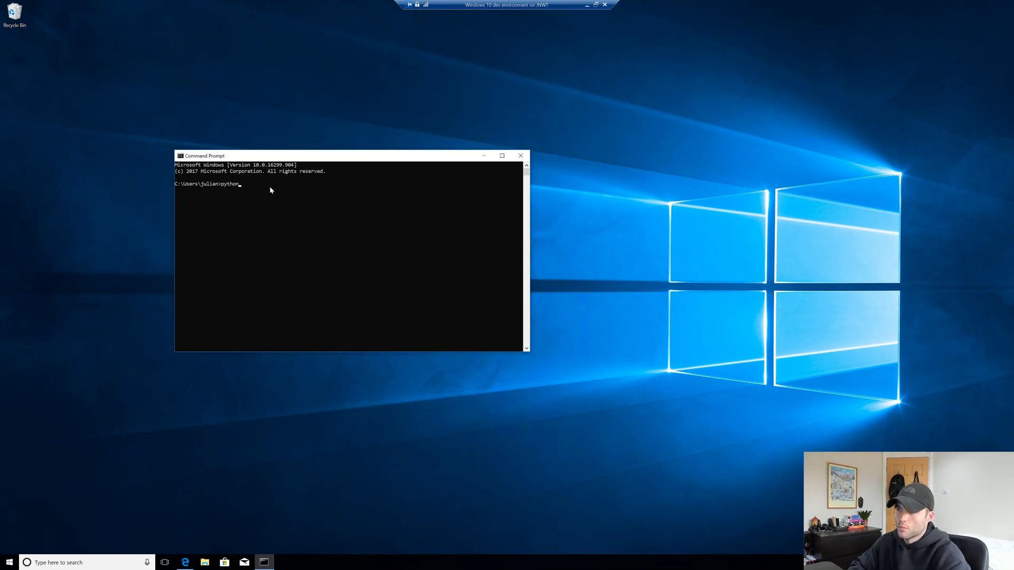
{"action": "type", "text": "n"}
{"action": "key", "text": "Return"}
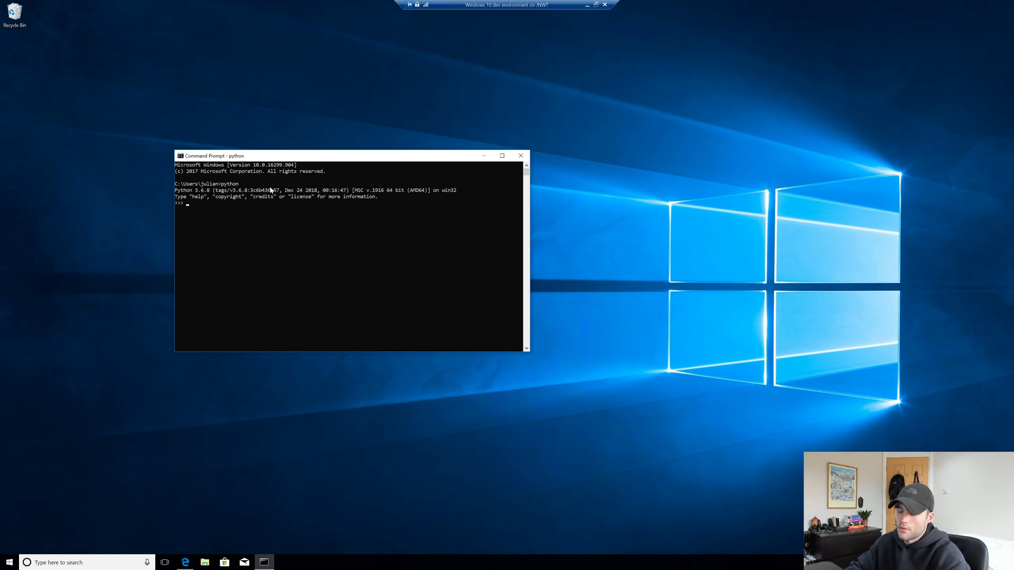
{"action": "type", "text": "quit()"}
{"action": "key", "text": "Return"}
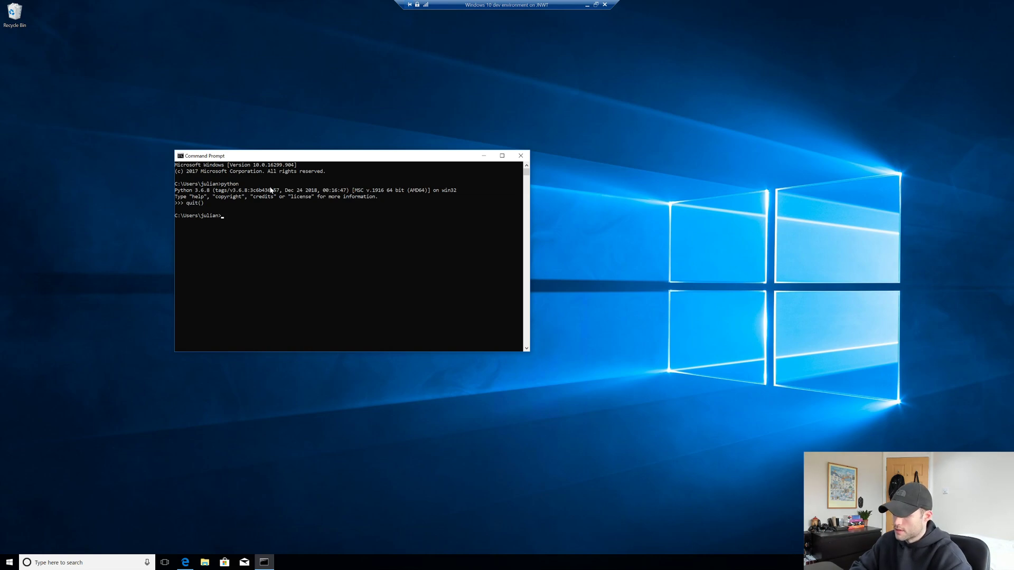
{"action": "type", "text": "python"}
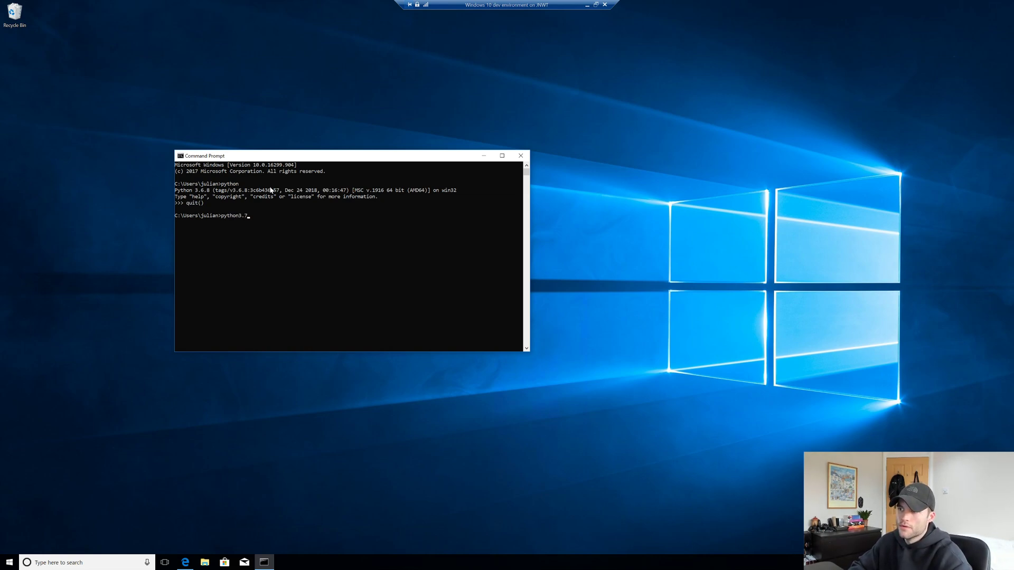
{"action": "type", "text": "3.7"}
{"action": "key", "text": "Return"}
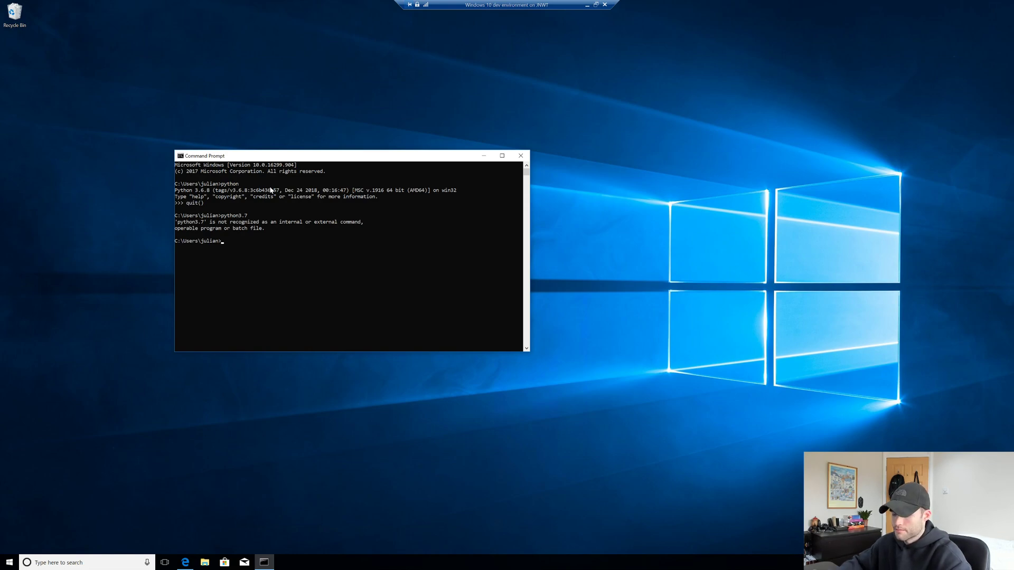
Close the console and open System Properties through a 'path' search
{"action": "left_click", "coordinate": [521, 156]}
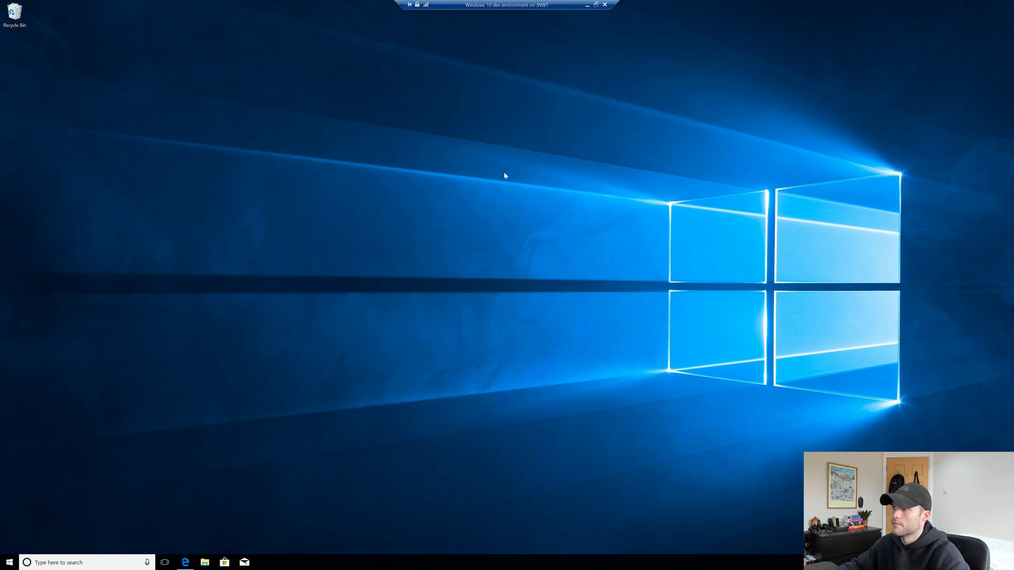
{"action": "left_click", "coordinate": [83, 563]}
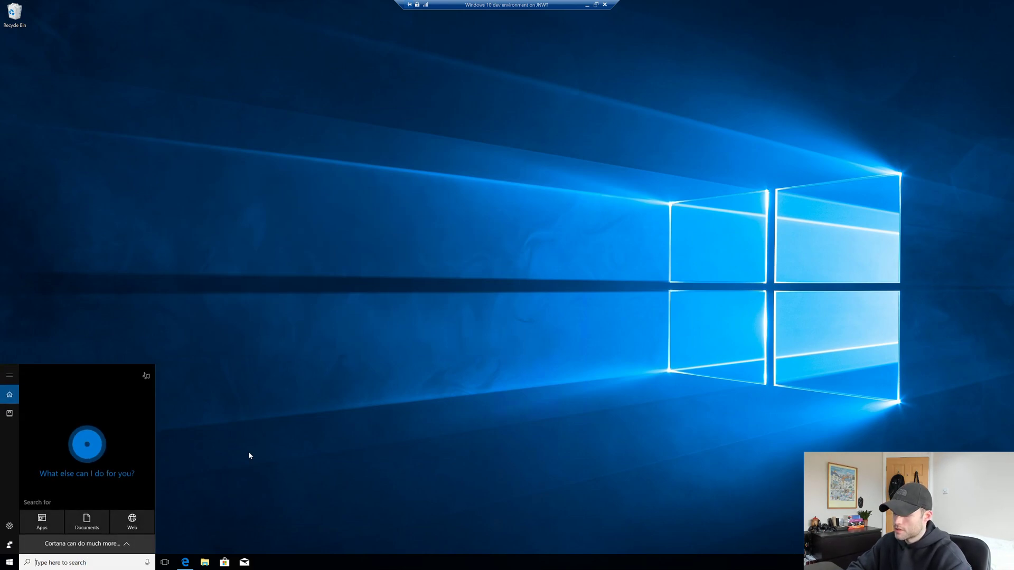
{"action": "type", "text": "path"}
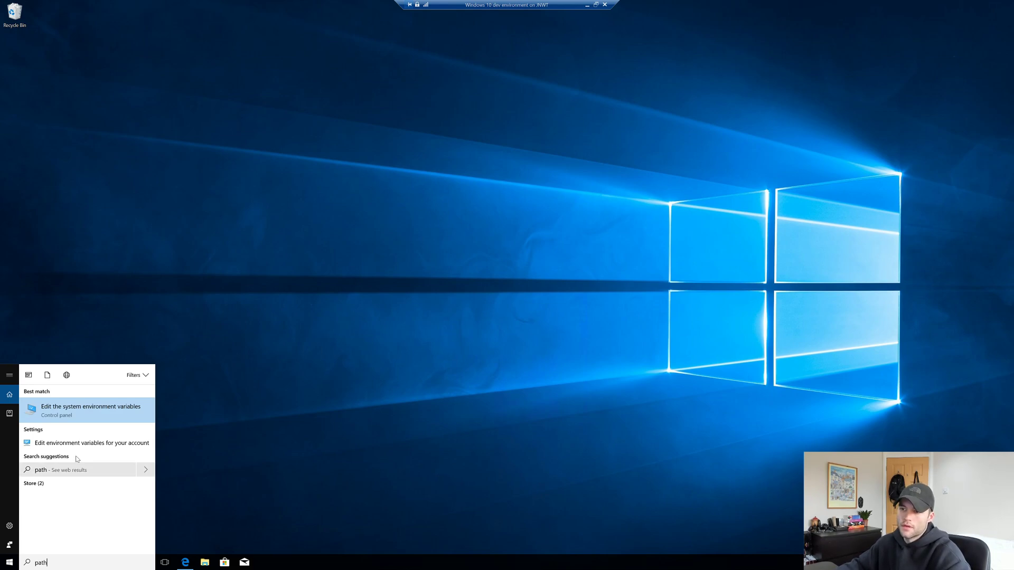
{"action": "left_click", "coordinate": [71, 414]}
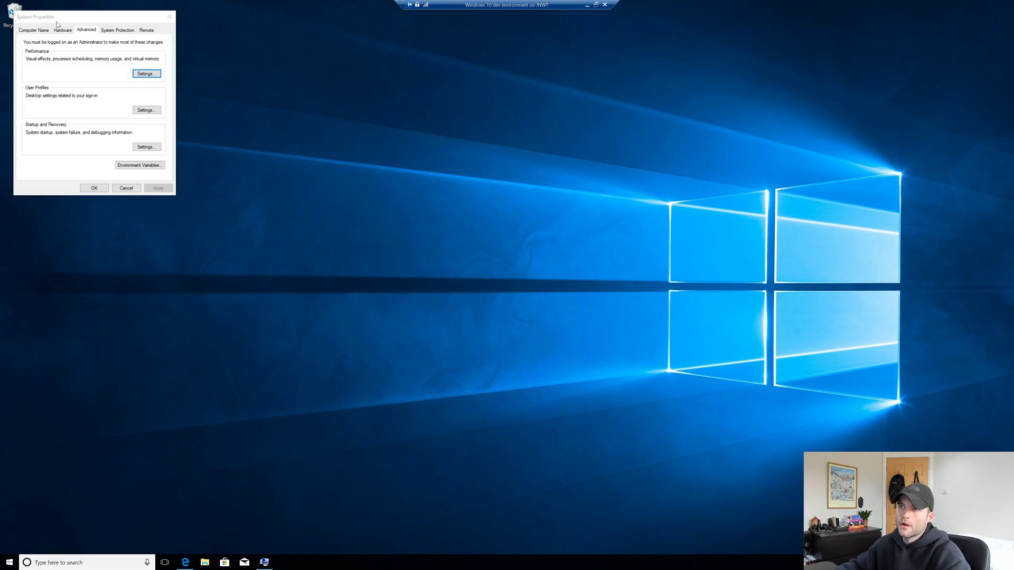
{"action": "left_click_drag", "start_coordinate": [97, 19], "coordinate": [132, 85]}
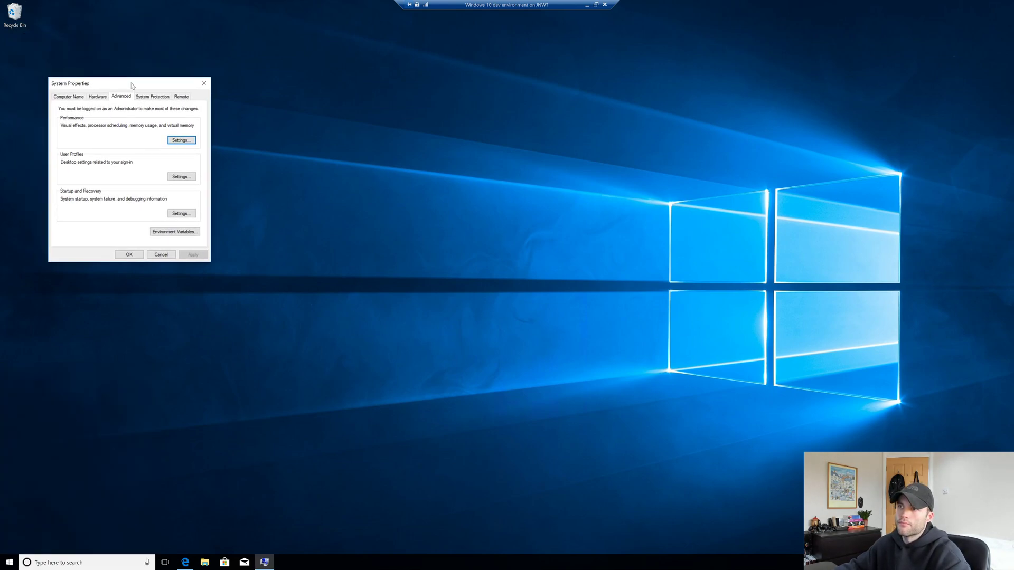
Open Environment Variables, enlarge the dialog, and select the user Path variable
{"action": "left_click", "coordinate": [177, 235]}
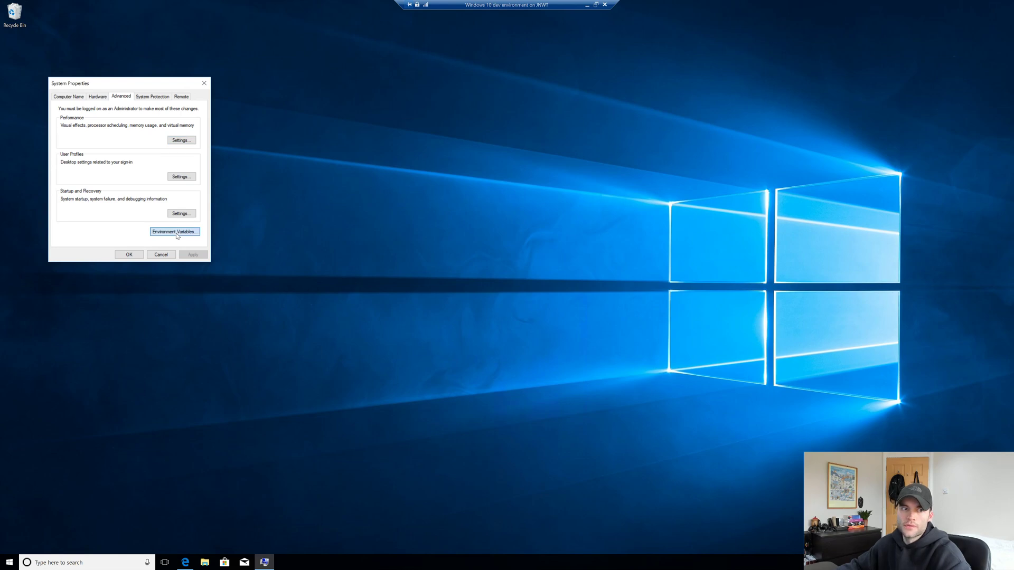
{"action": "left_click_drag", "start_coordinate": [483, 163], "coordinate": [403, 107]}
{"action": "left_click_drag", "start_coordinate": [549, 333], "coordinate": [688, 496]}
{"action": "left_click_drag", "start_coordinate": [496, 111], "coordinate": [465, 49]}
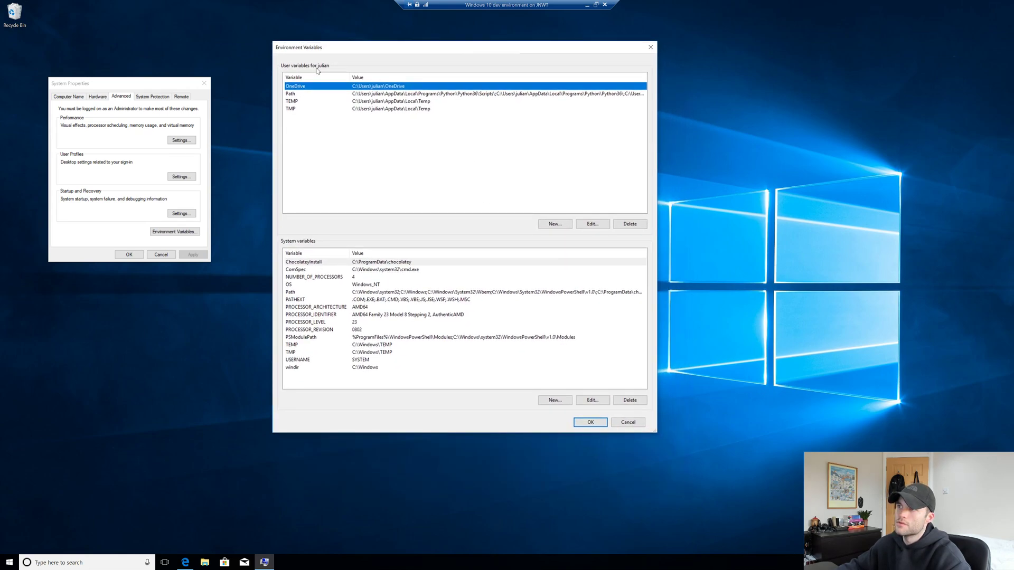
{"action": "left_click", "coordinate": [297, 95]}
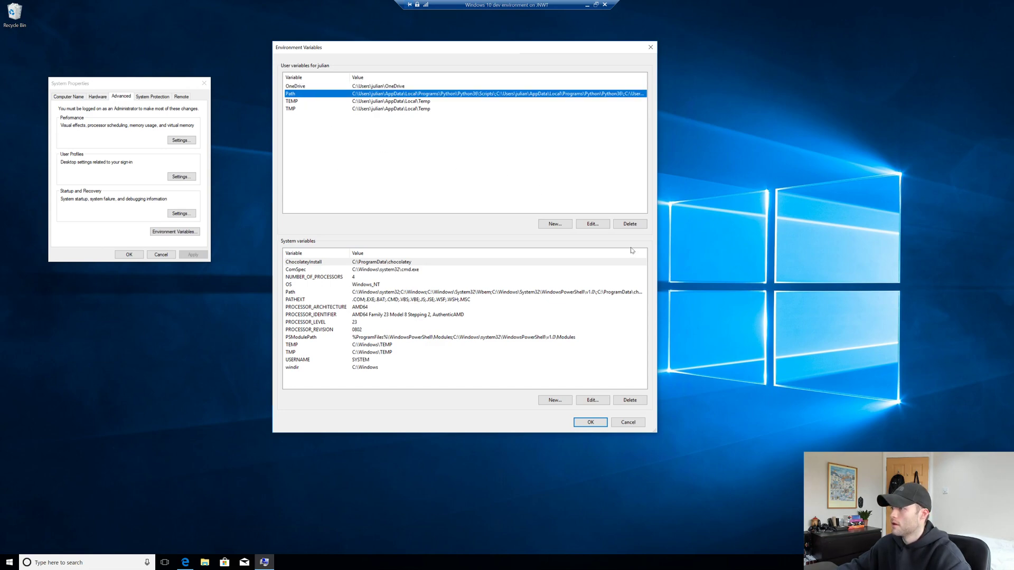
Open the user Path variable for editing and enlarge the dialog to show full entries
{"action": "left_click", "coordinate": [597, 227]}
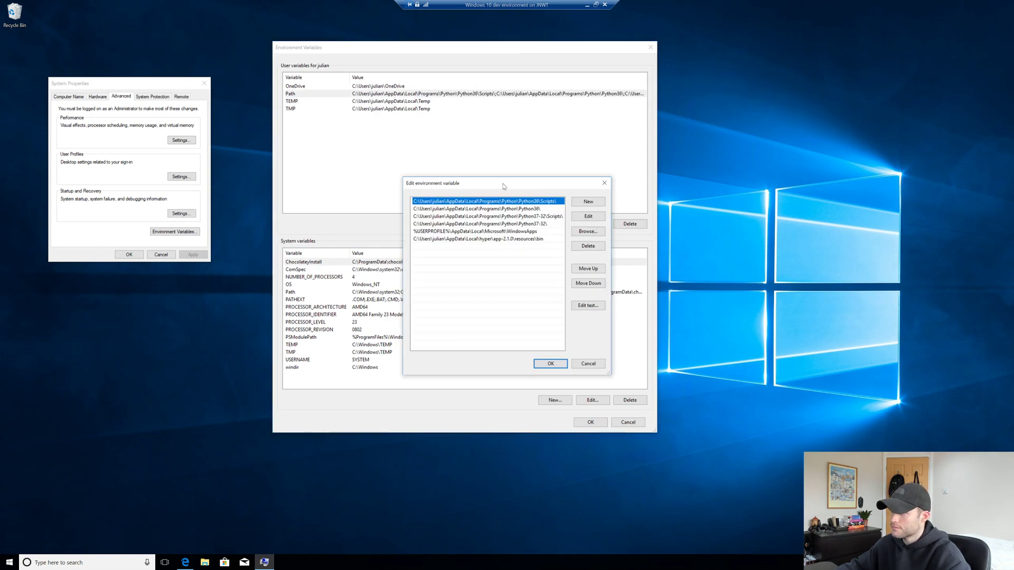
{"action": "left_click_drag", "start_coordinate": [503, 186], "coordinate": [420, 216]}
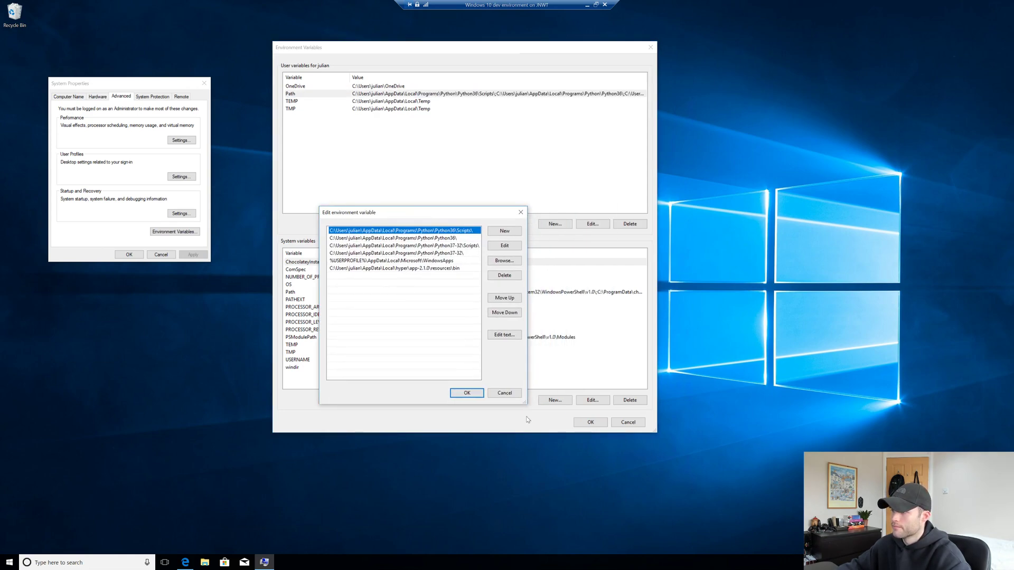
{"action": "left_click_drag", "start_coordinate": [525, 404], "coordinate": [669, 490]}
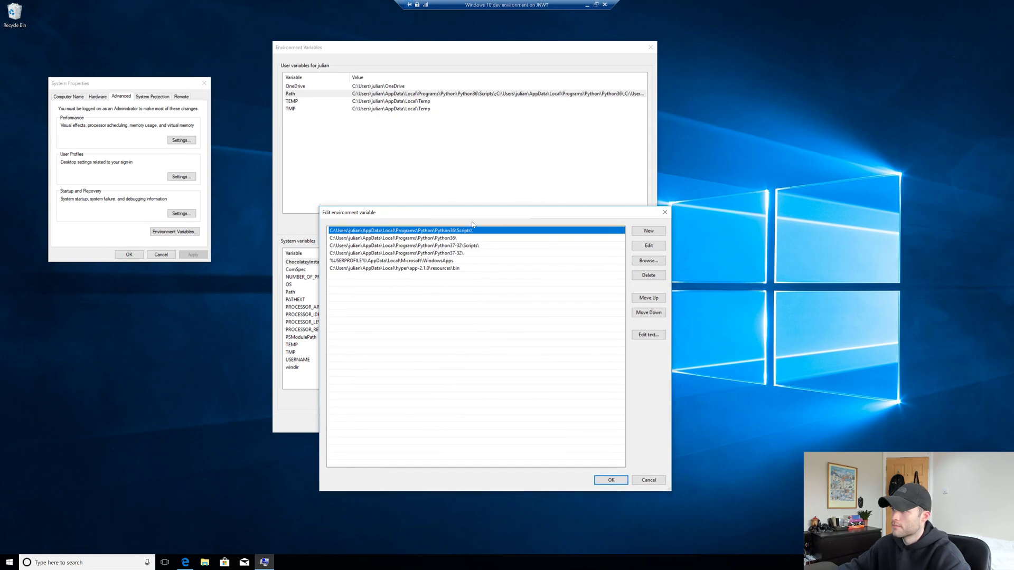
{"action": "left_click_drag", "start_coordinate": [467, 212], "coordinate": [406, 171]}
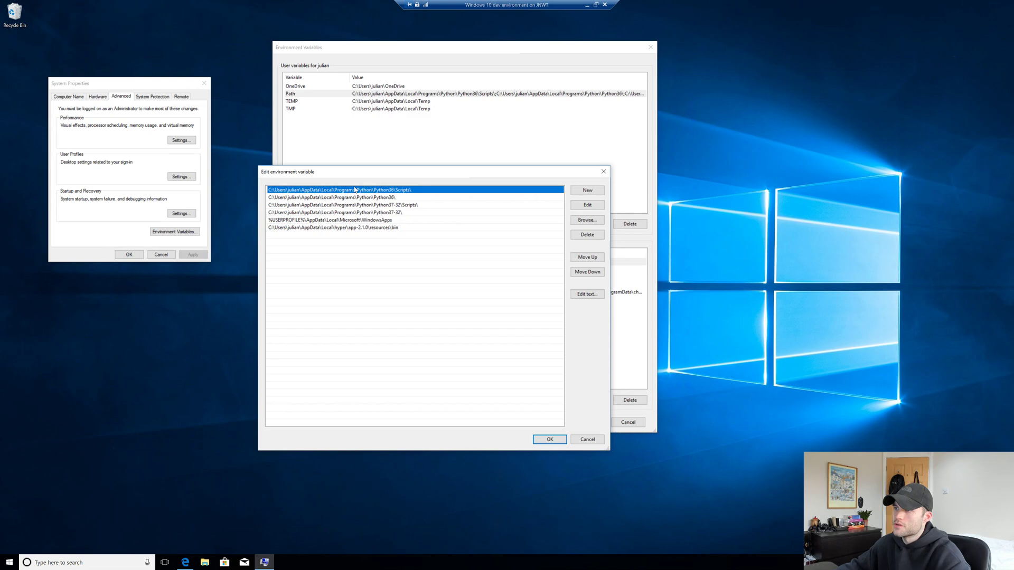
Step through the Python36 and Python37-32 Path entries, ending on the Python37-32 Scripts entry
{"action": "key", "text": "F2"}
{"action": "left_click", "coordinate": [459, 204]}
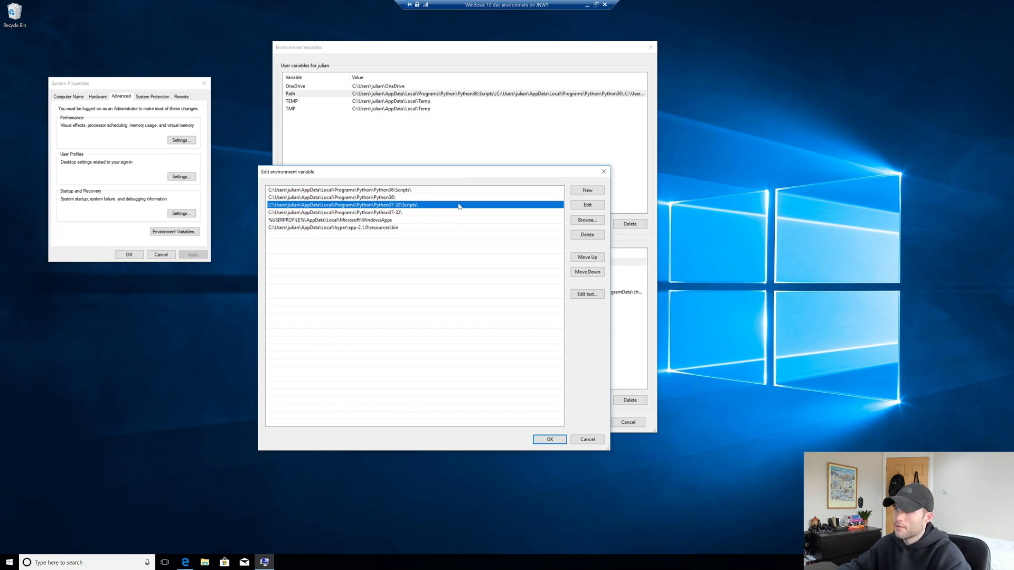
{"action": "left_click", "coordinate": [431, 191]}
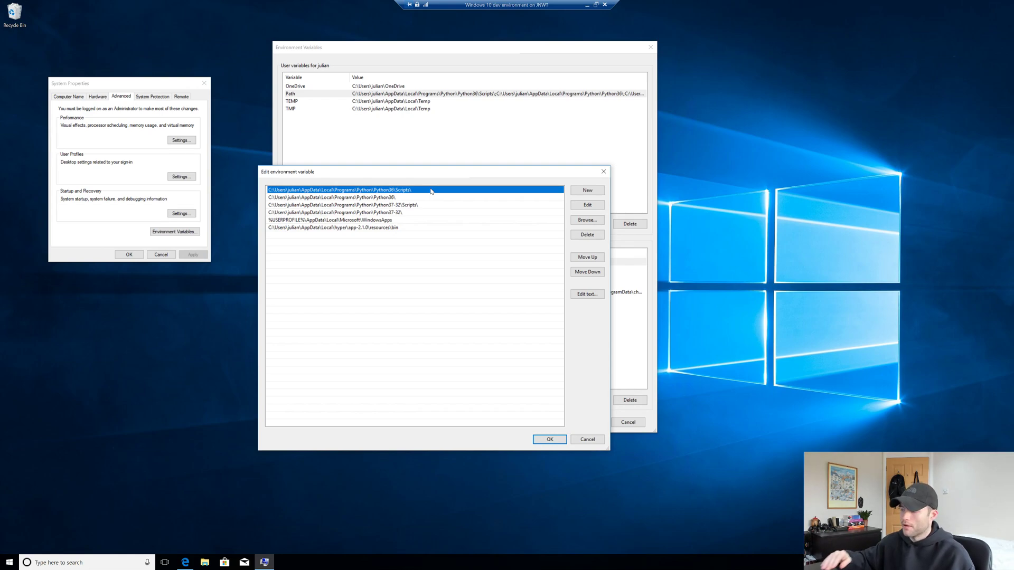
{"action": "left_click", "coordinate": [409, 198]}
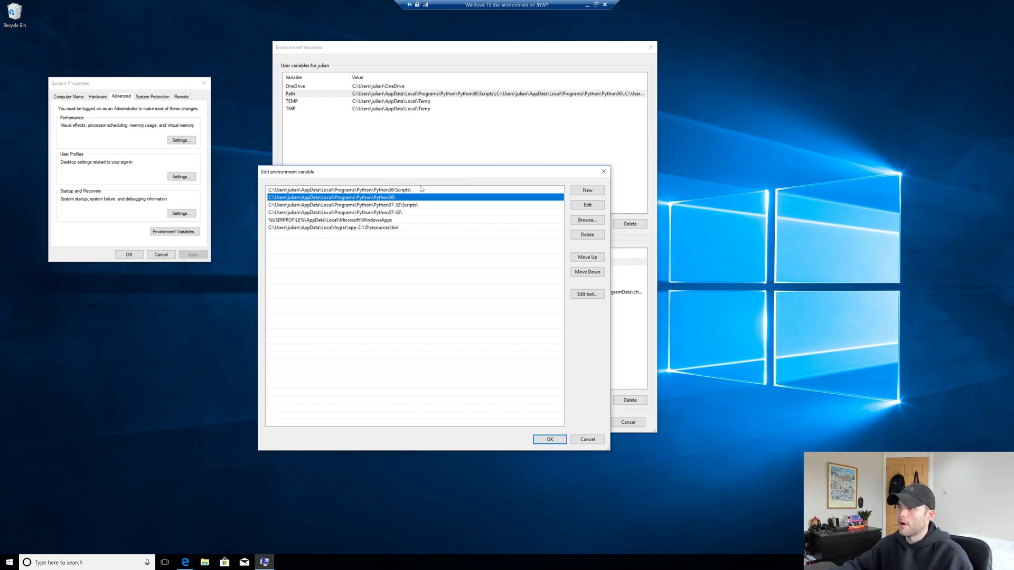
{"action": "left_click", "coordinate": [420, 190]}
{"action": "left_click", "coordinate": [409, 199]}
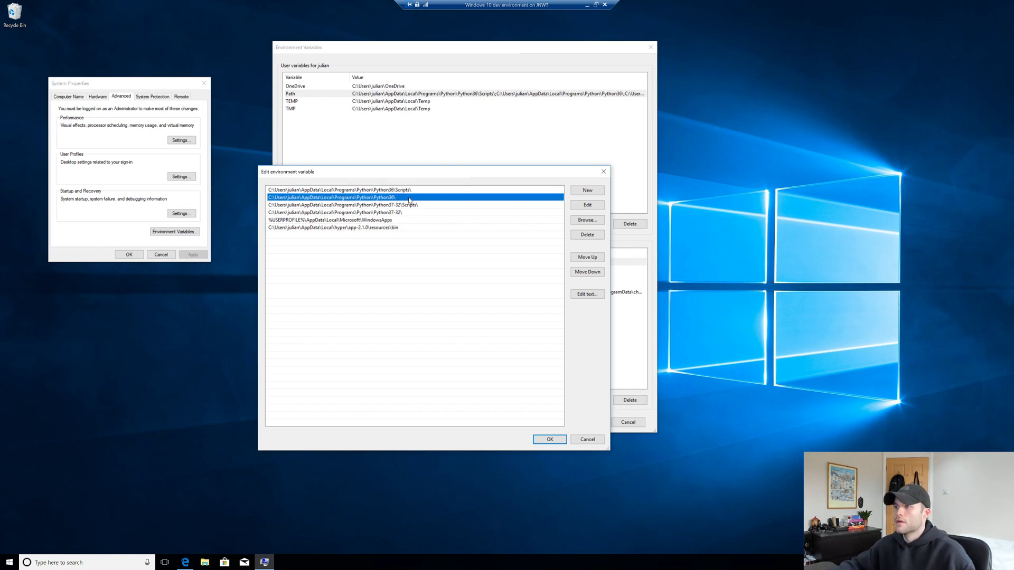
{"action": "left_click", "coordinate": [417, 190]}
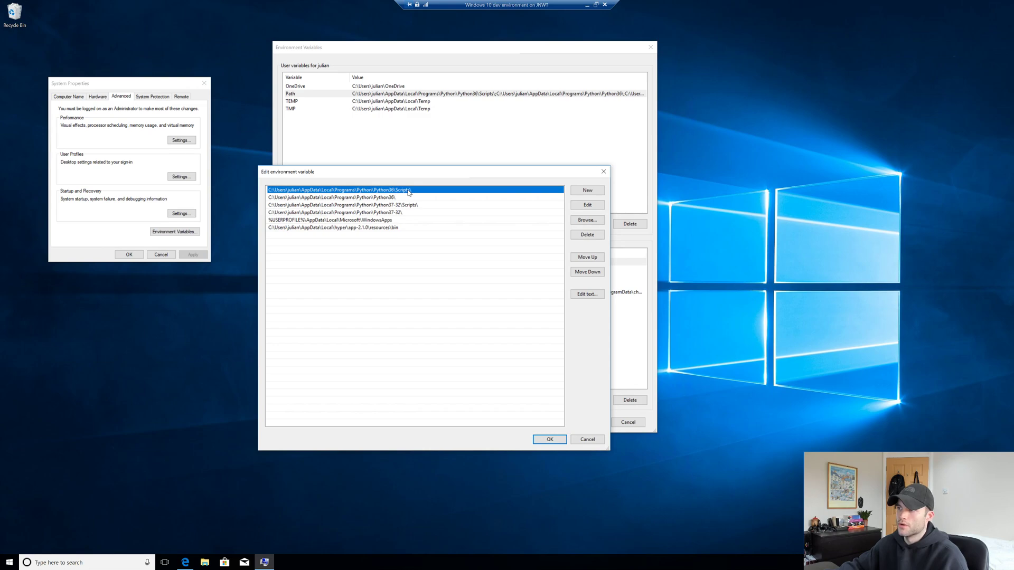
{"action": "left_click", "coordinate": [394, 199]}
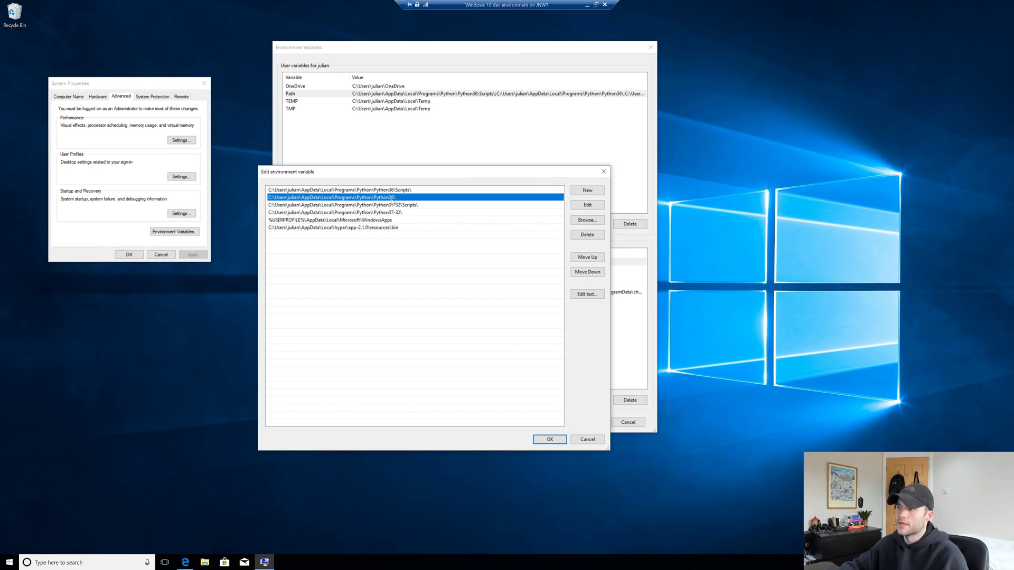
{"action": "left_click", "coordinate": [392, 209]}
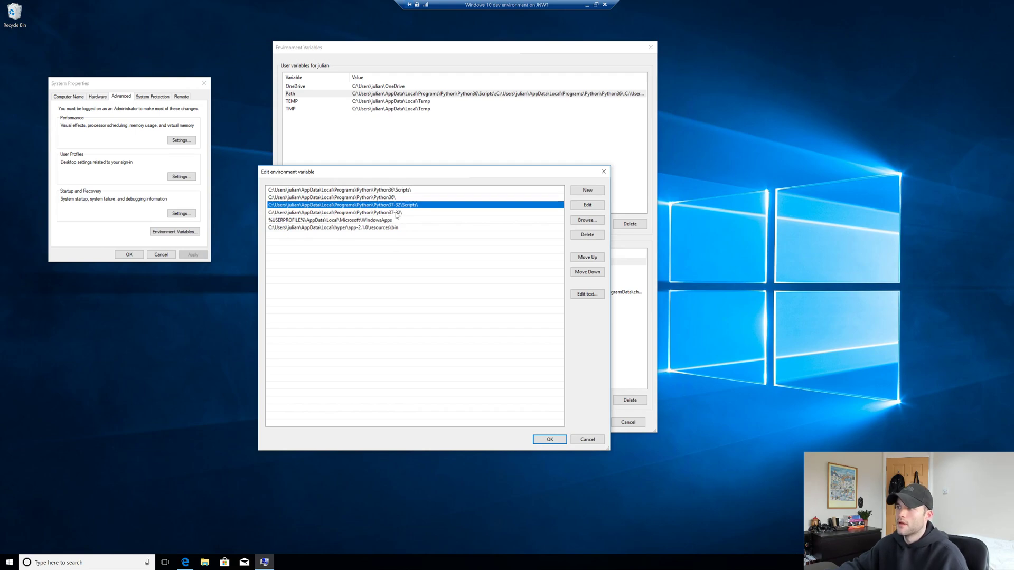
{"action": "left_click", "coordinate": [398, 212]}
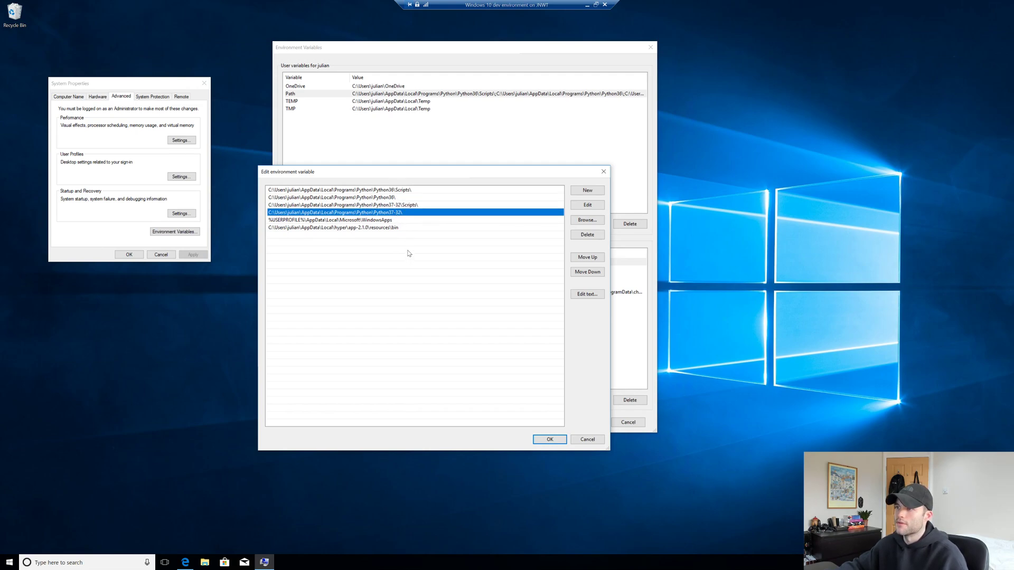
{"action": "left_click", "coordinate": [402, 207]}
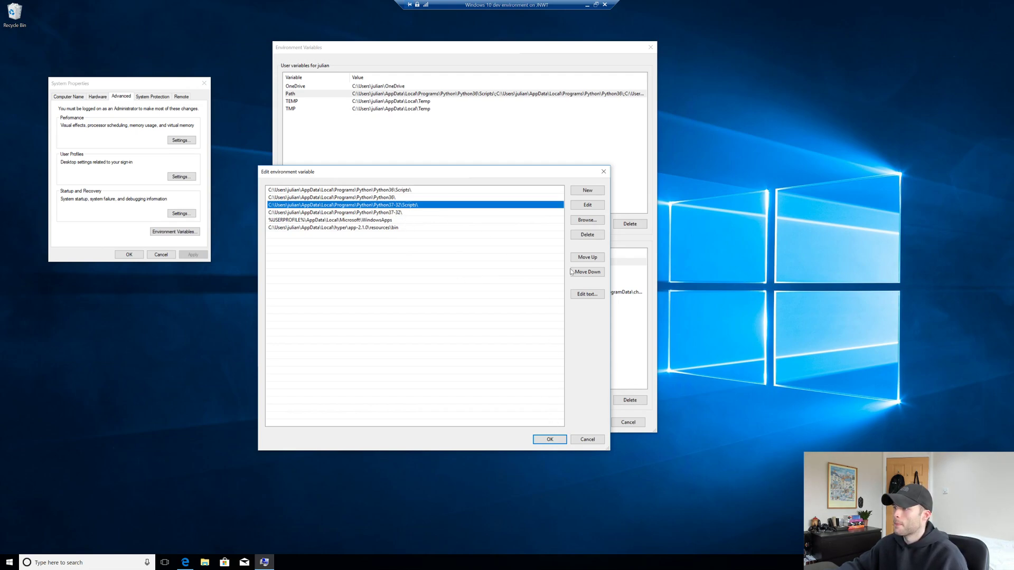
Move the Python37-32 Scripts entry to first and Python37-32 to second in the user Path
{"action": "left_click", "coordinate": [587, 259]}
{"action": "left_click", "coordinate": [587, 259]}
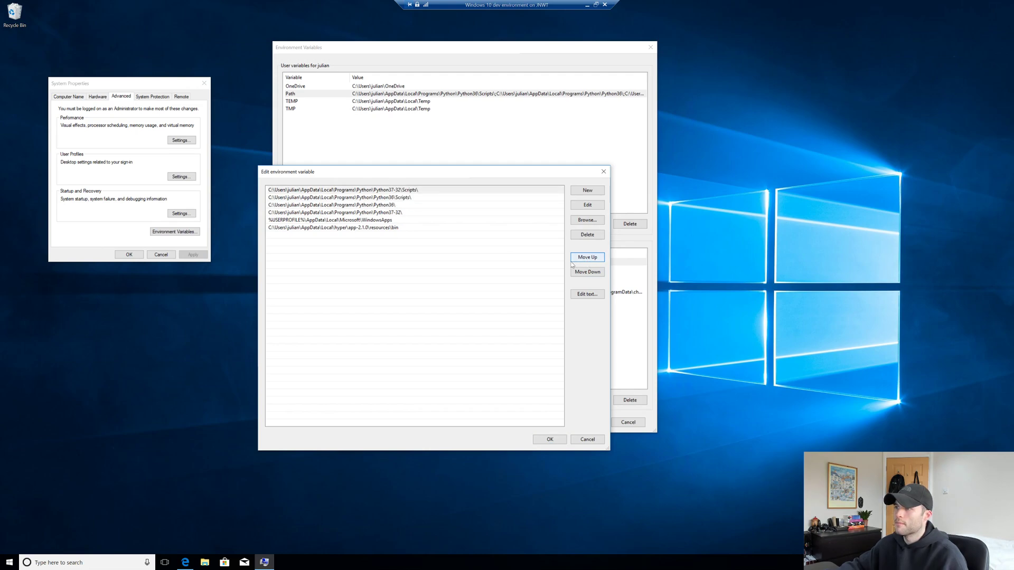
{"action": "left_click", "coordinate": [410, 214]}
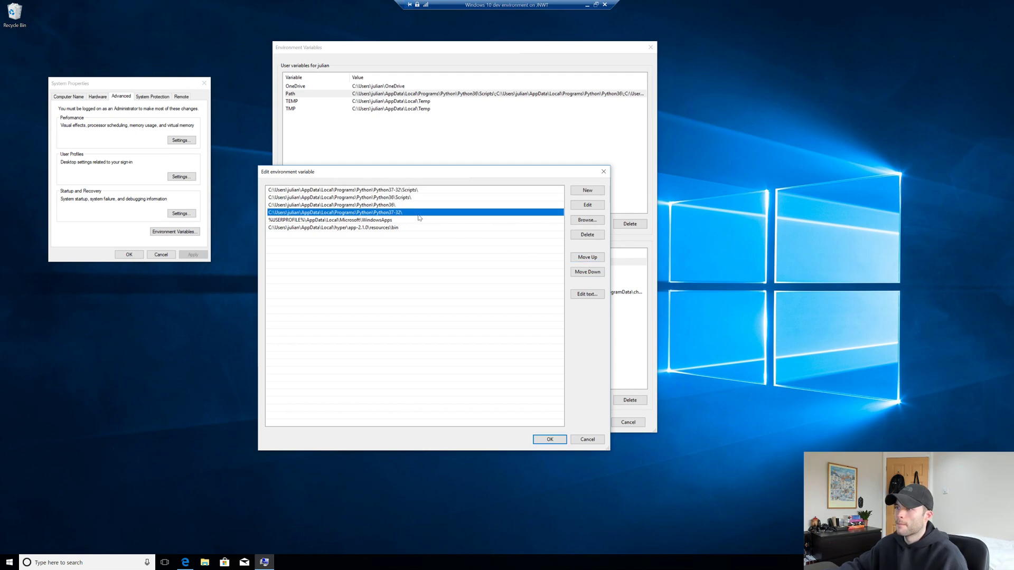
{"action": "left_click", "coordinate": [591, 259]}
{"action": "left_click", "coordinate": [594, 260]}
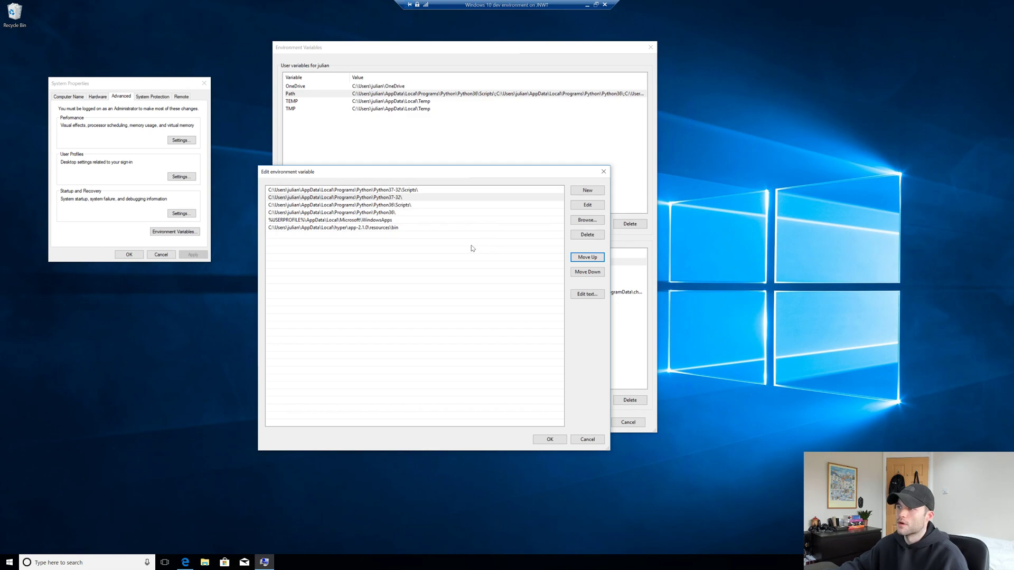
{"action": "left_click", "coordinate": [402, 191]}
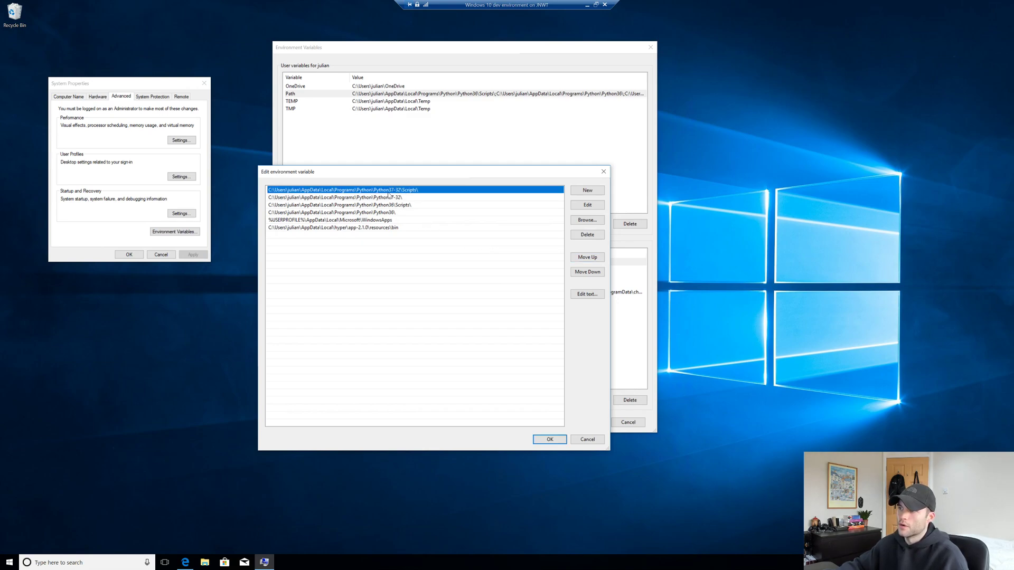
{"action": "left_click", "coordinate": [405, 198]}
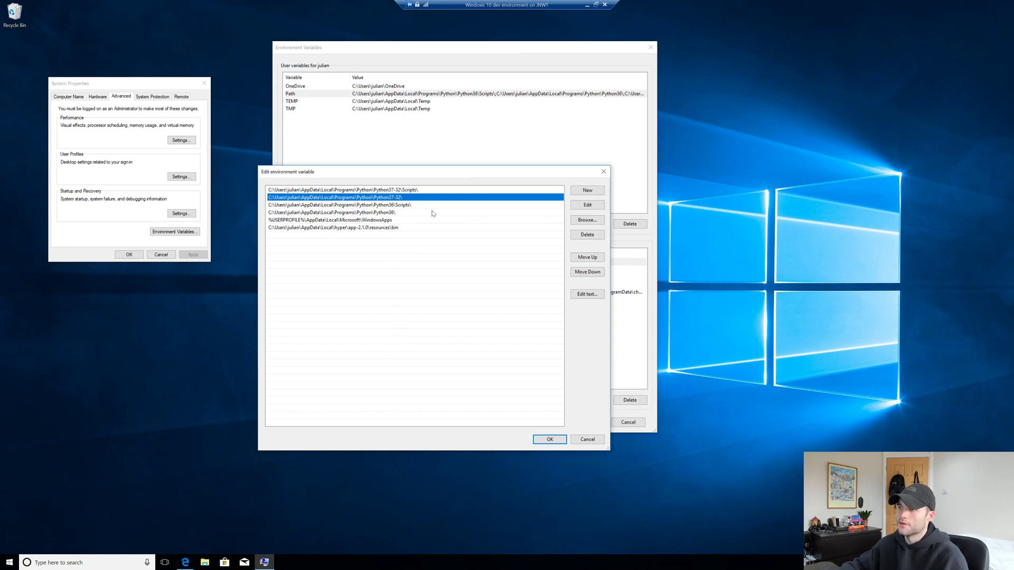
Save the reordered Path and close Environment Variables and System Properties
{"action": "left_click", "coordinate": [560, 441]}
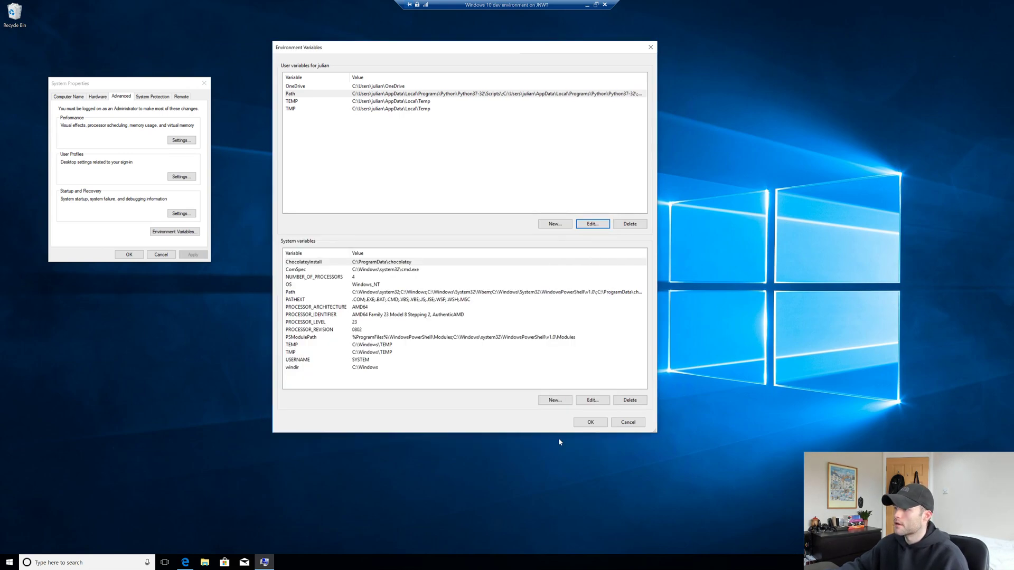
{"action": "left_click", "coordinate": [590, 423]}
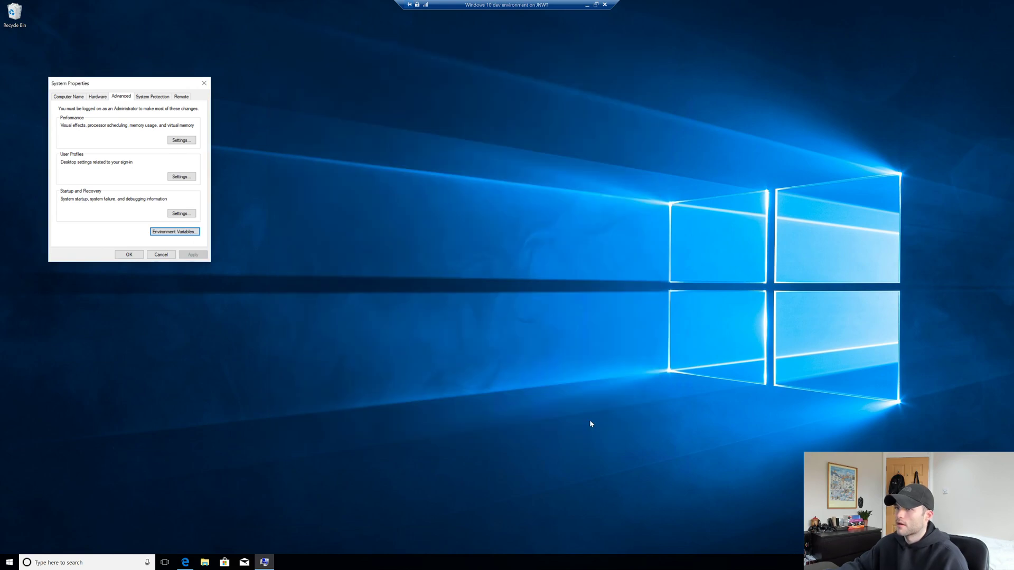
{"action": "left_click", "coordinate": [132, 256]}
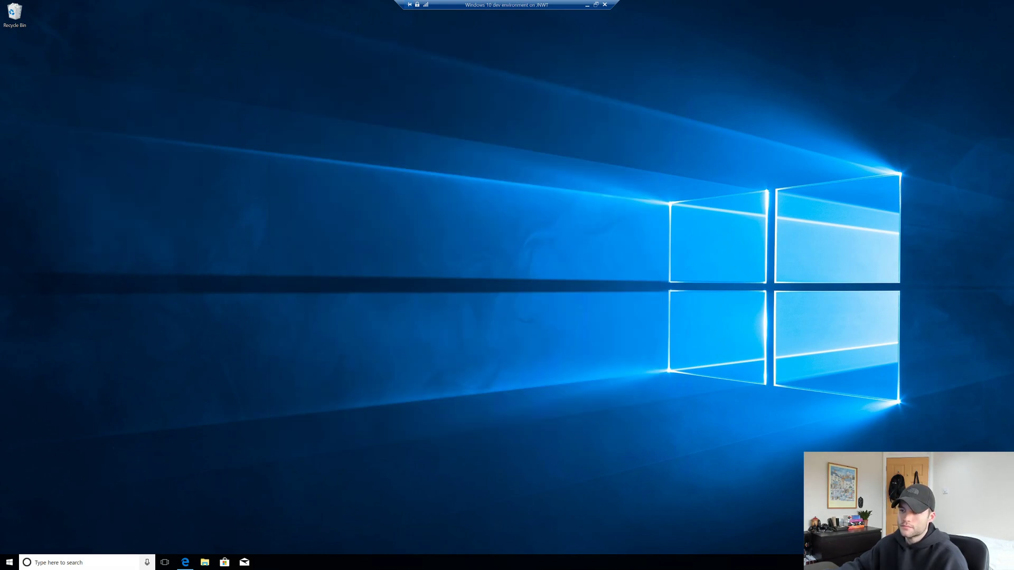
Launch Command Prompt by searching 'terminal' from the taskbar
{"action": "left_click", "coordinate": [77, 563]}
{"action": "type", "text": "terminal"}
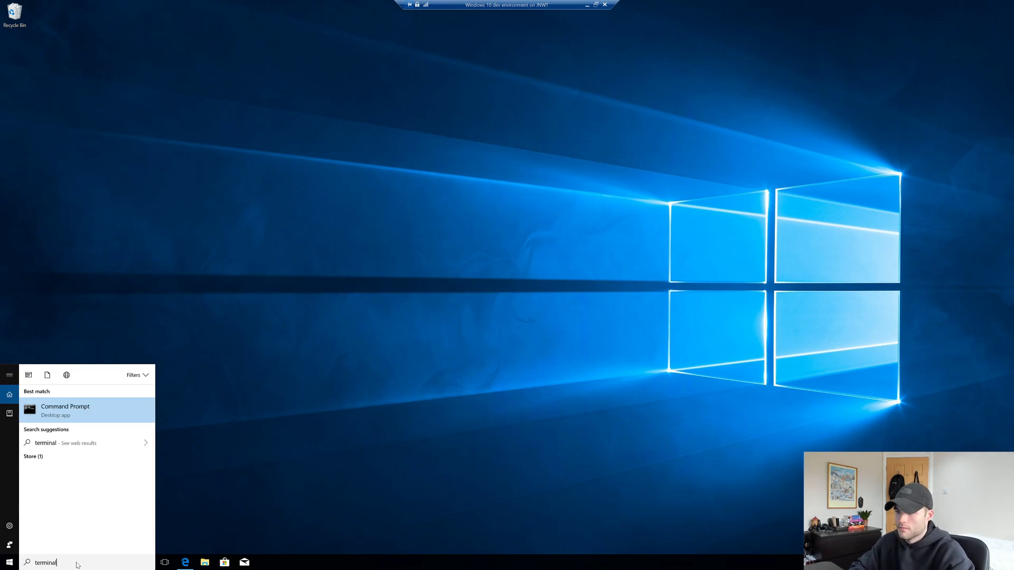
{"action": "key", "text": "Return"}
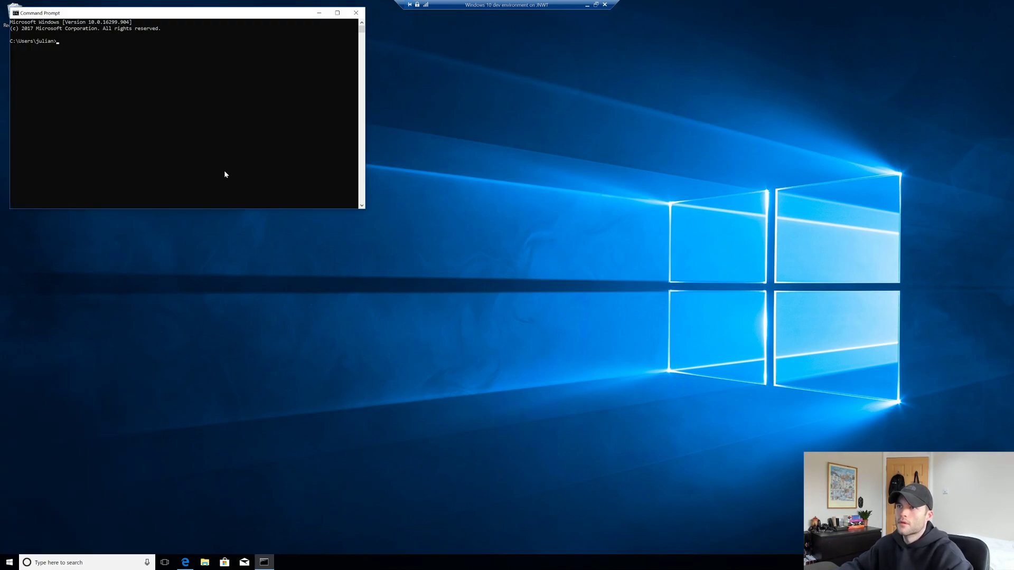
Run python in the new Command Prompt to confirm it starts Python 3.7.2
{"action": "left_click_drag", "start_coordinate": [205, 14], "coordinate": [260, 87]}
{"action": "left_click", "coordinate": [238, 190]}
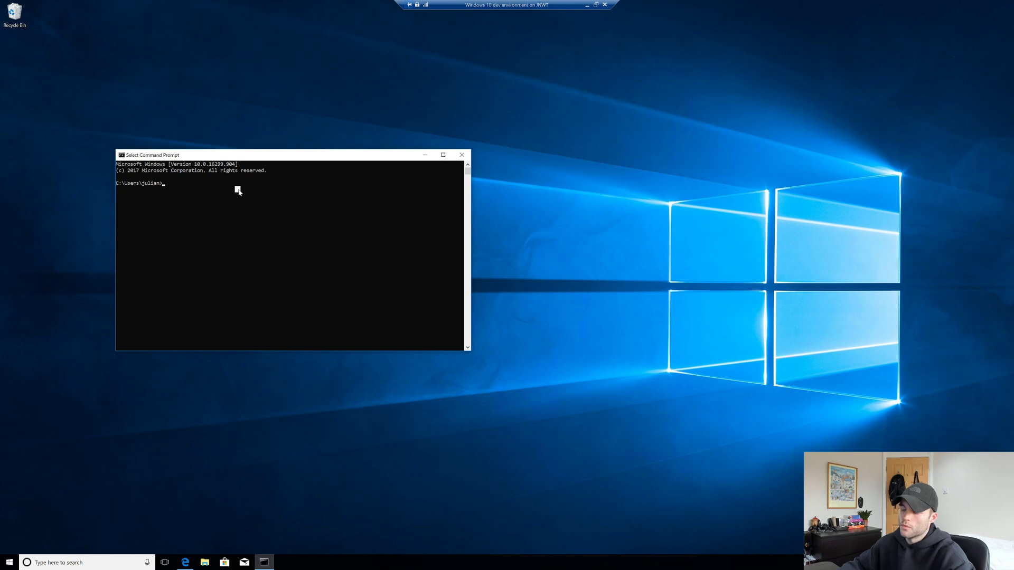
{"action": "type", "text": "python"}
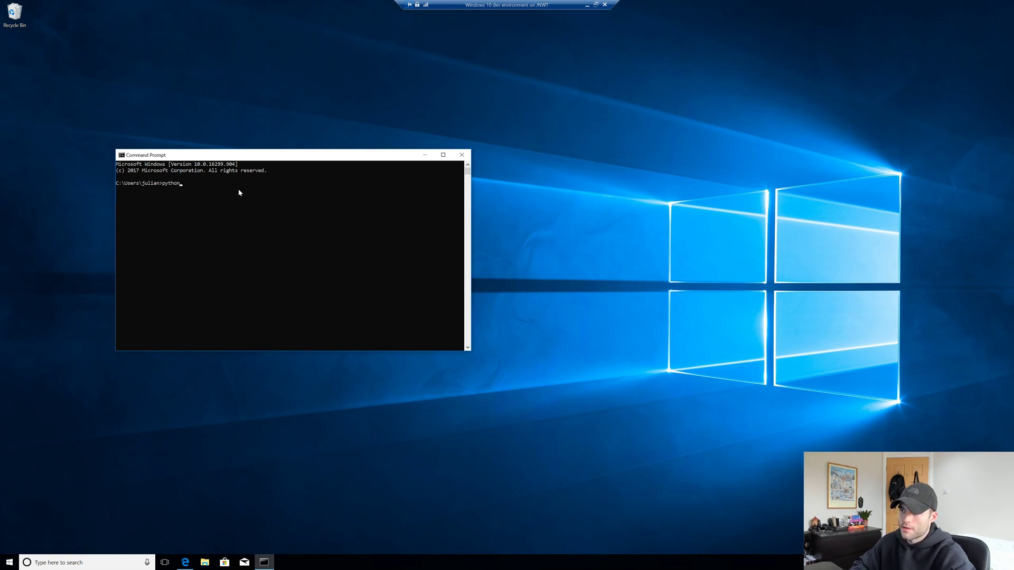
{"action": "key", "text": "Return"}
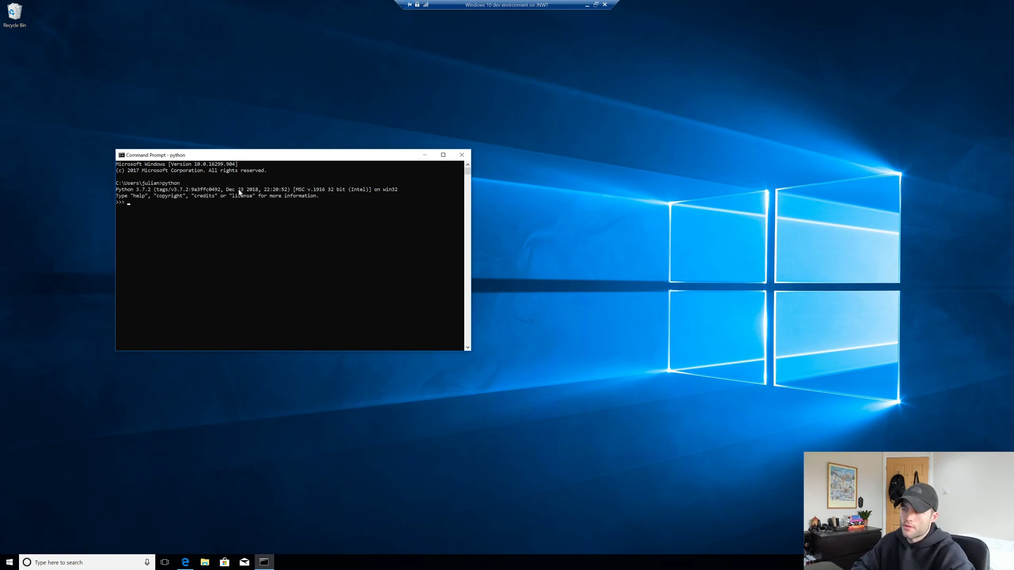